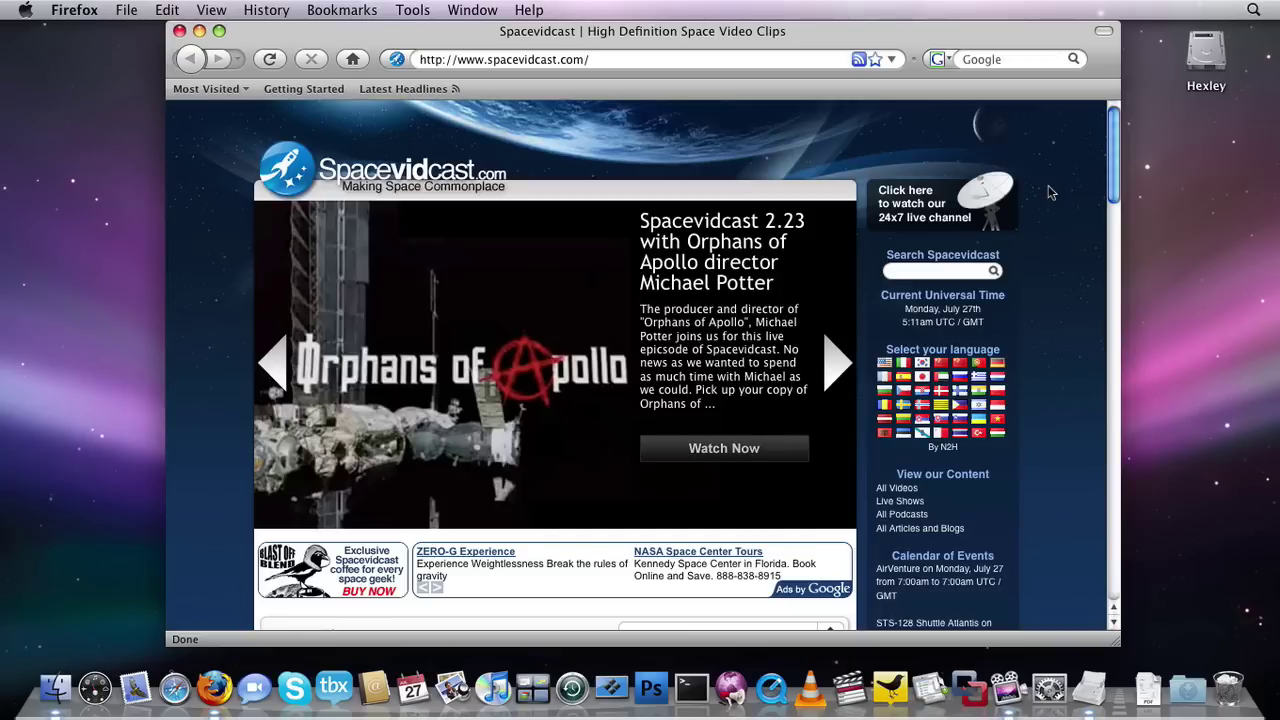
left_click(725, 66)
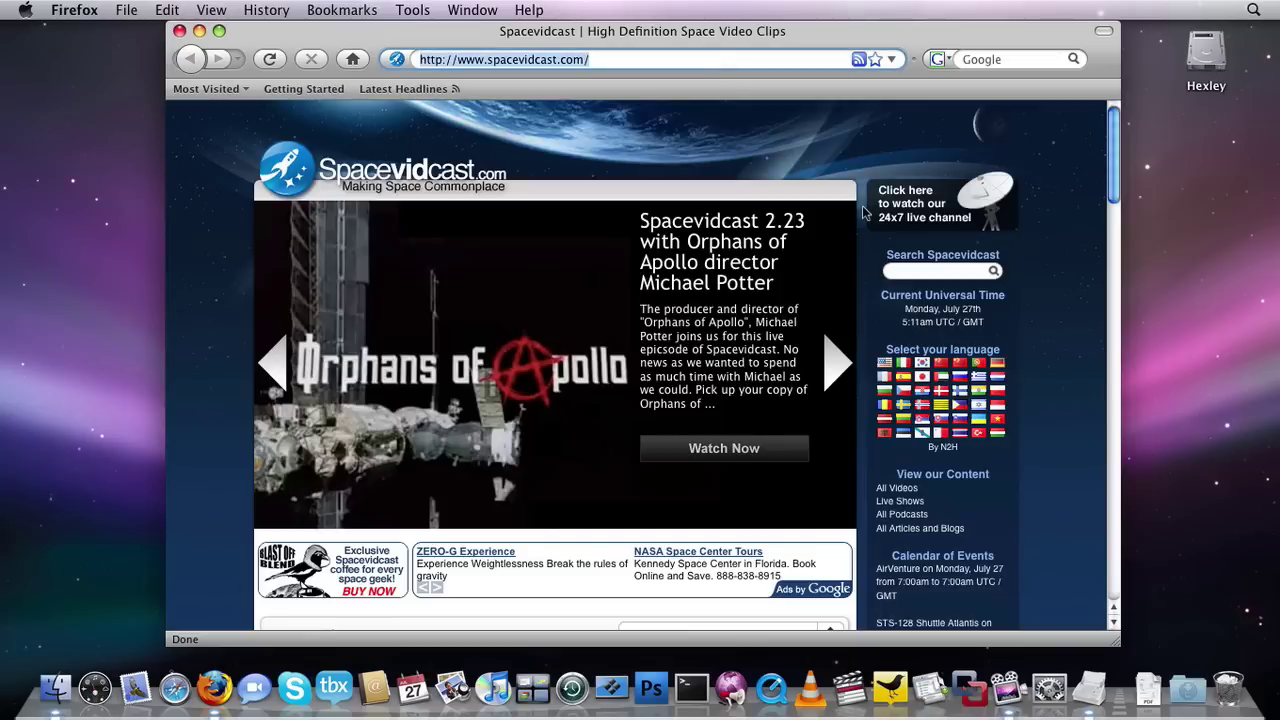
type("ww")
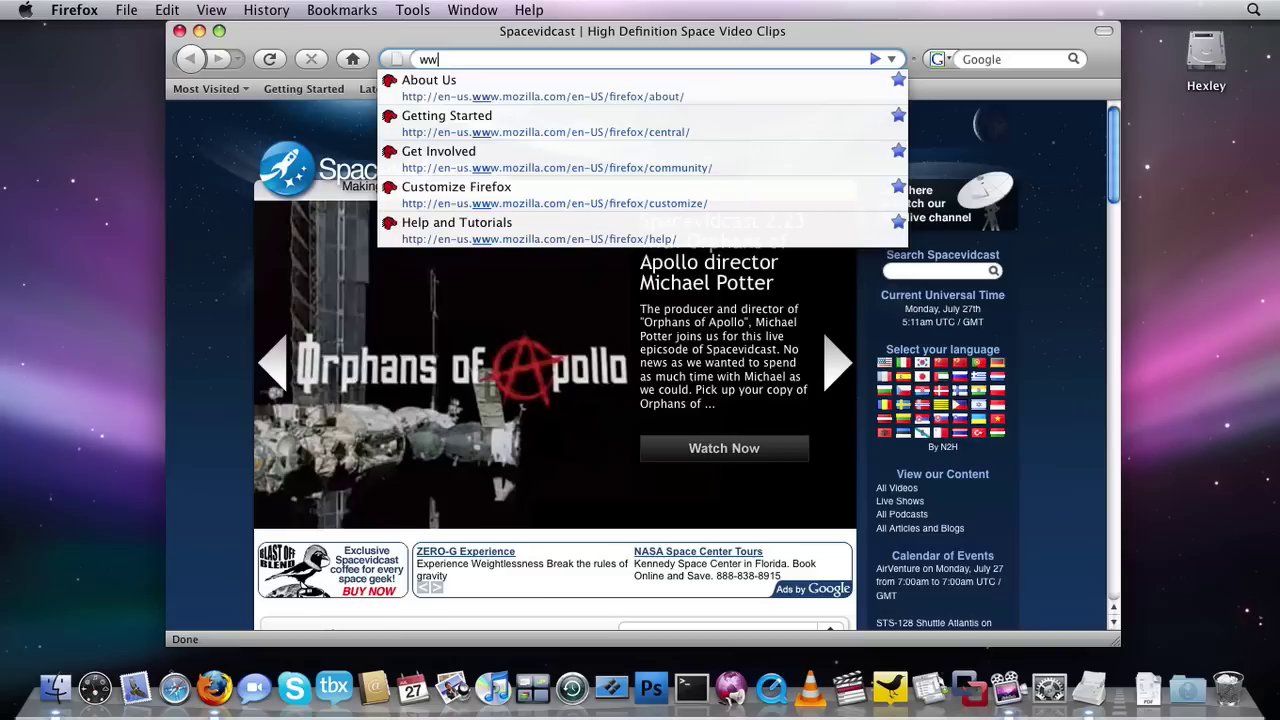
type("w.allocinit.com")
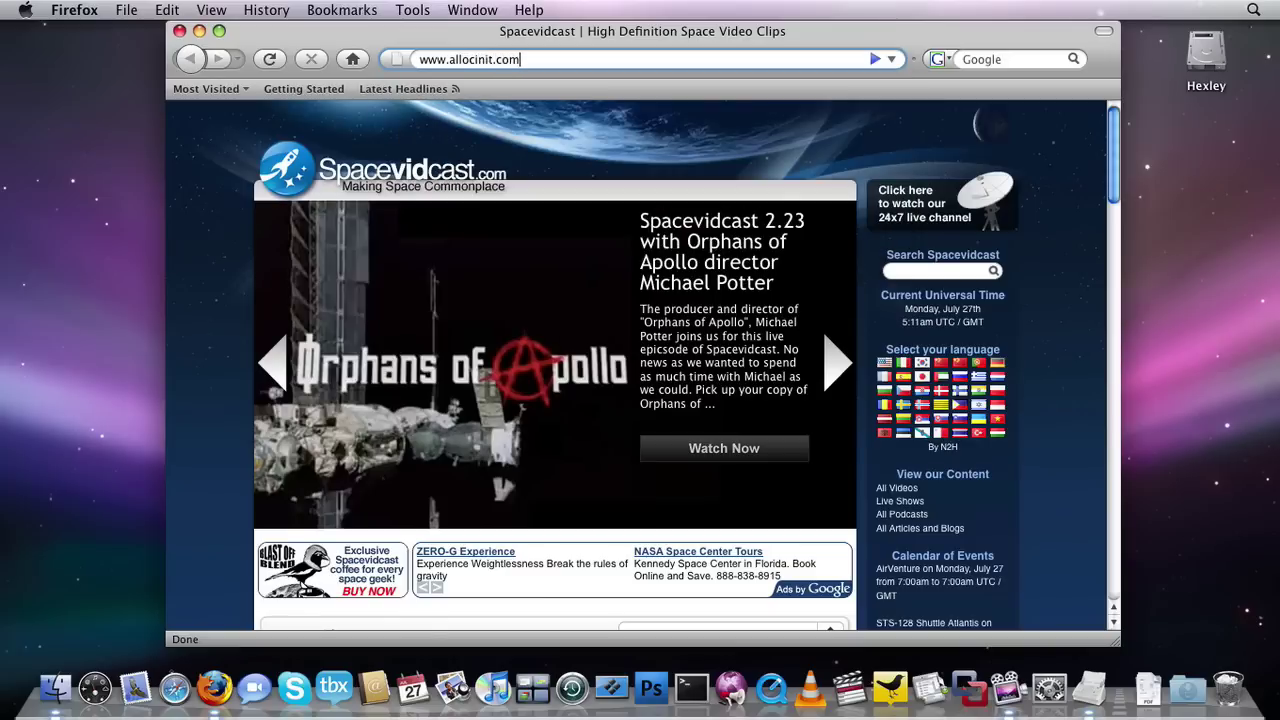
key("Return")
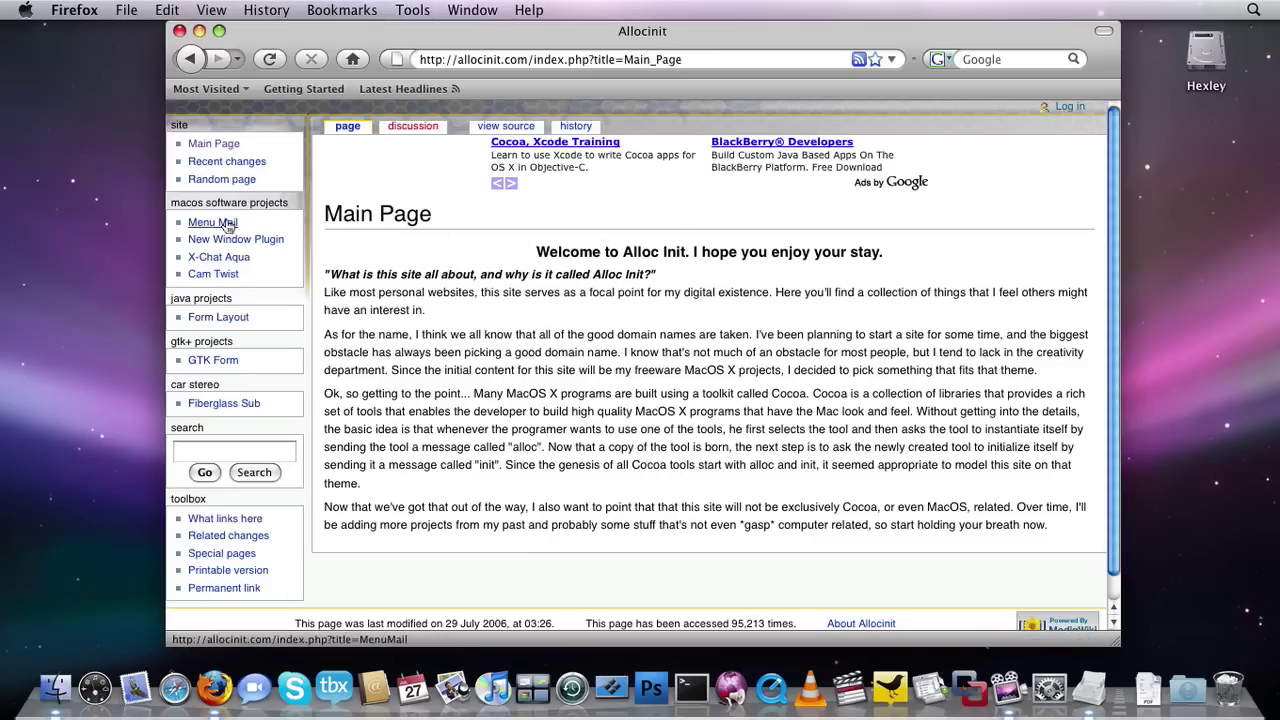
Open the CamTwist page and start downloading CamTwist_2.0.dmg from the faster 2.0 link.
left_click(200, 276)
scroll(617, 217, "down", 1)
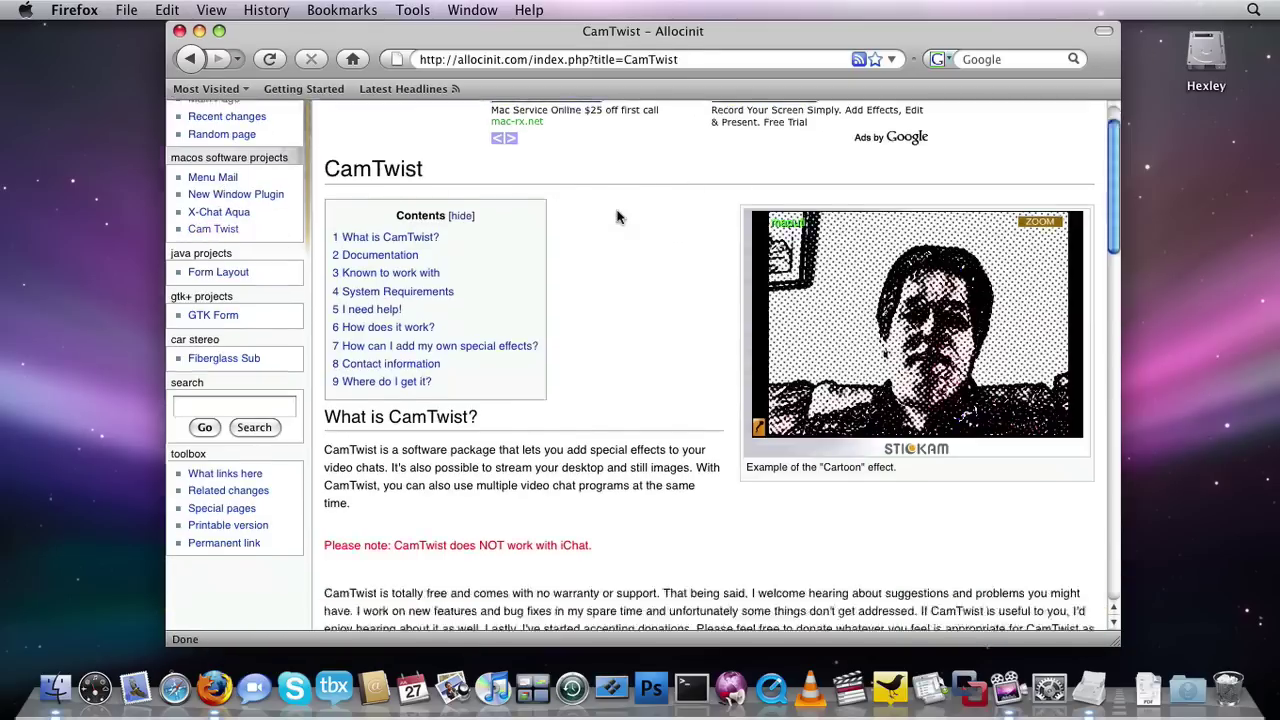
scroll(617, 217, "down", 15)
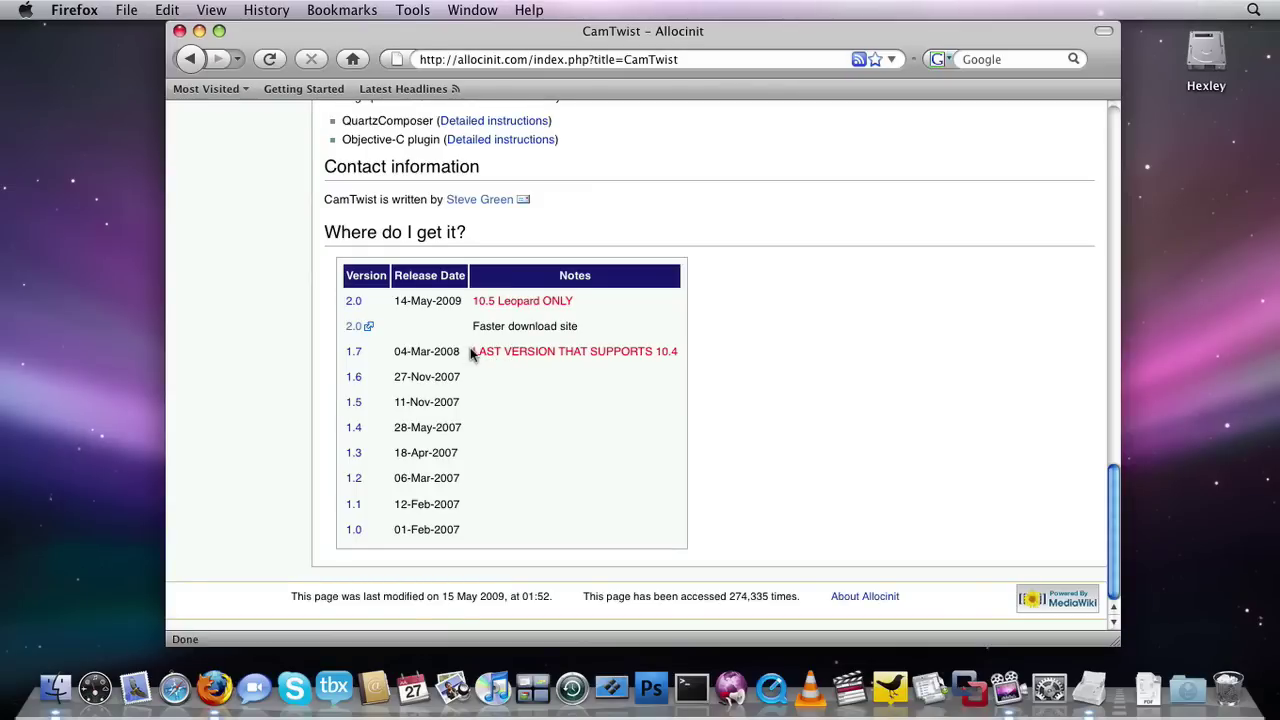
left_click_drag(470, 351, 670, 360)
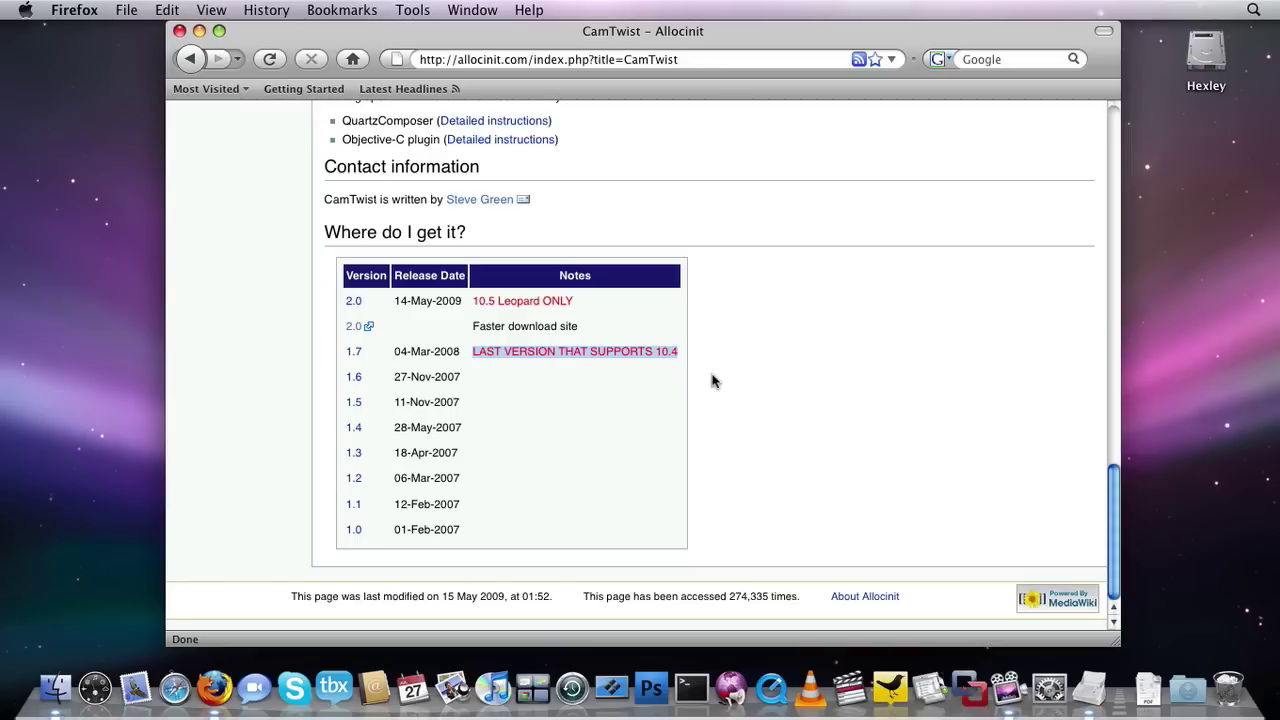
left_click(537, 316)
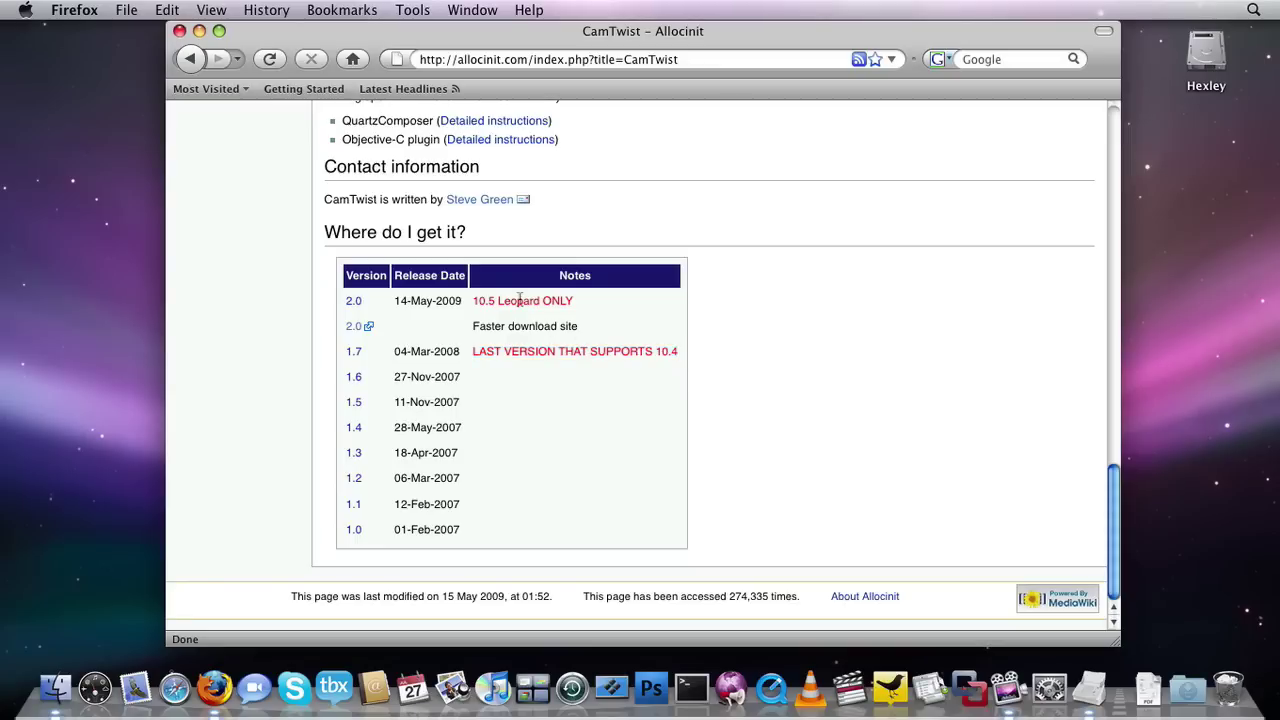
left_click(353, 327)
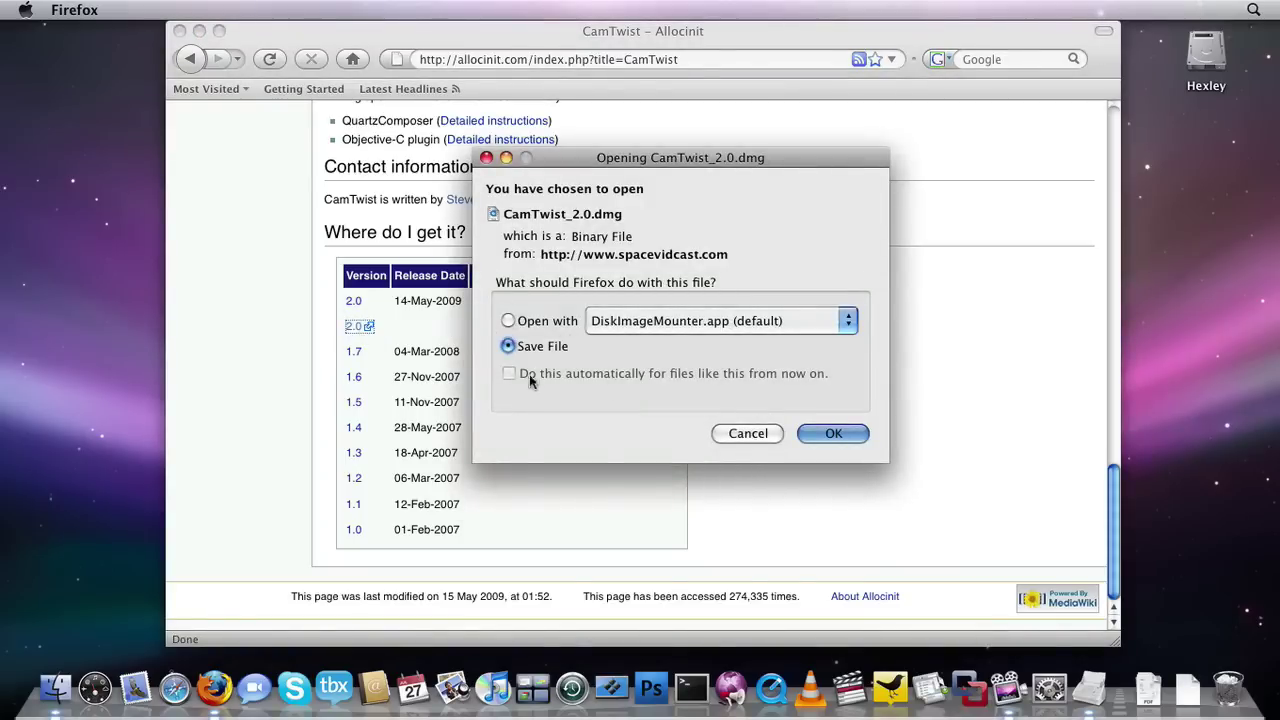
Save CamTwist_2.0.dmg to disk and mount it from its desktop icon.
left_click(832, 434)
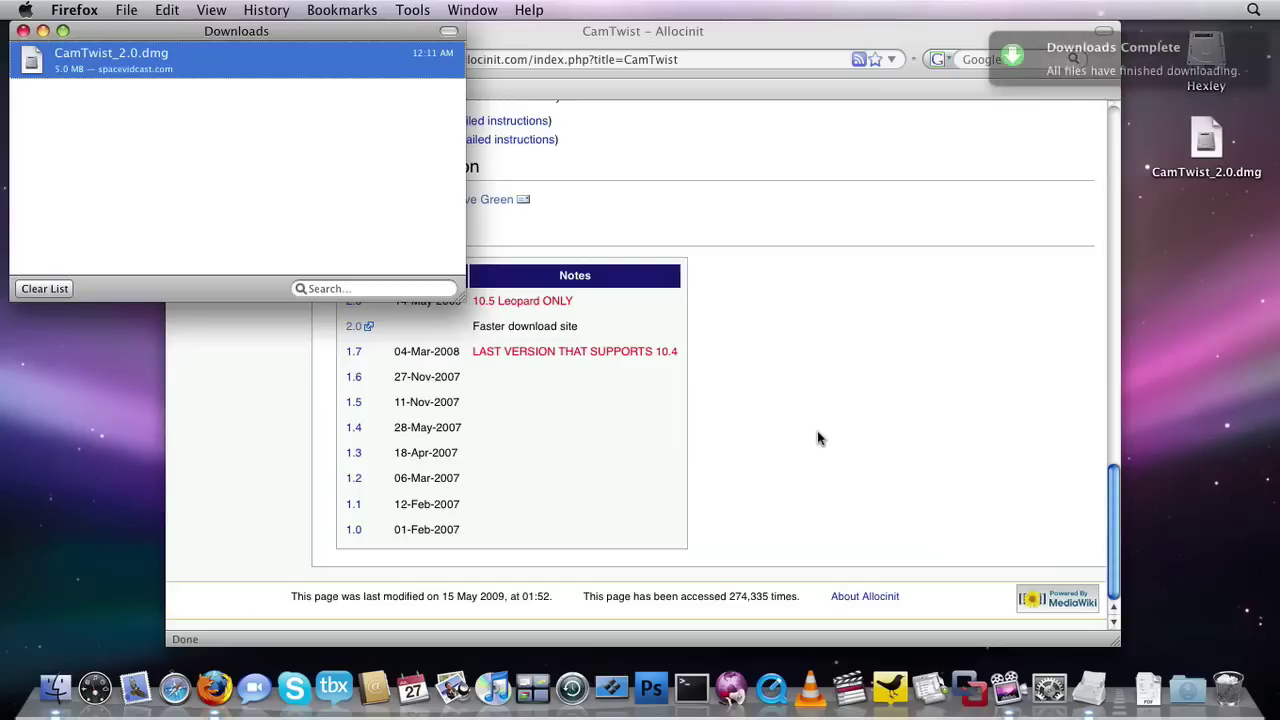
double_click(1204, 150)
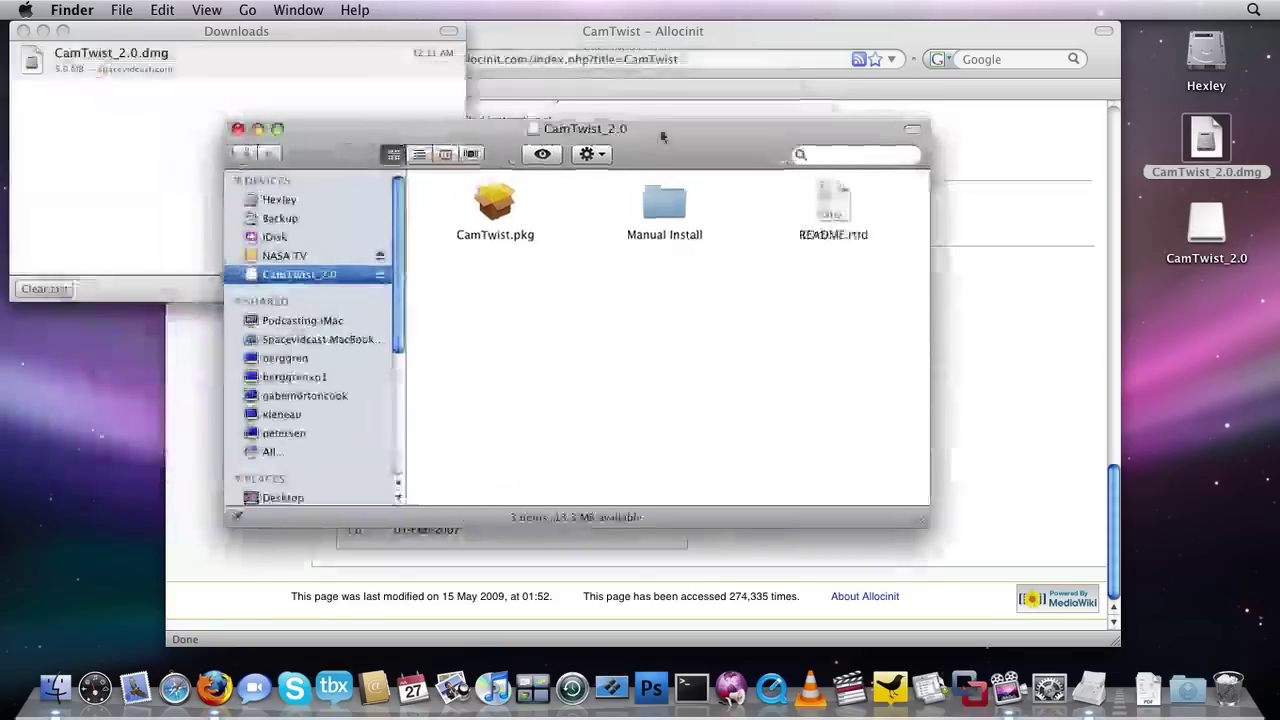
Run CamTwist.pkg to install CamTwist on Hexley, authorising with the account password.
left_click(495, 208)
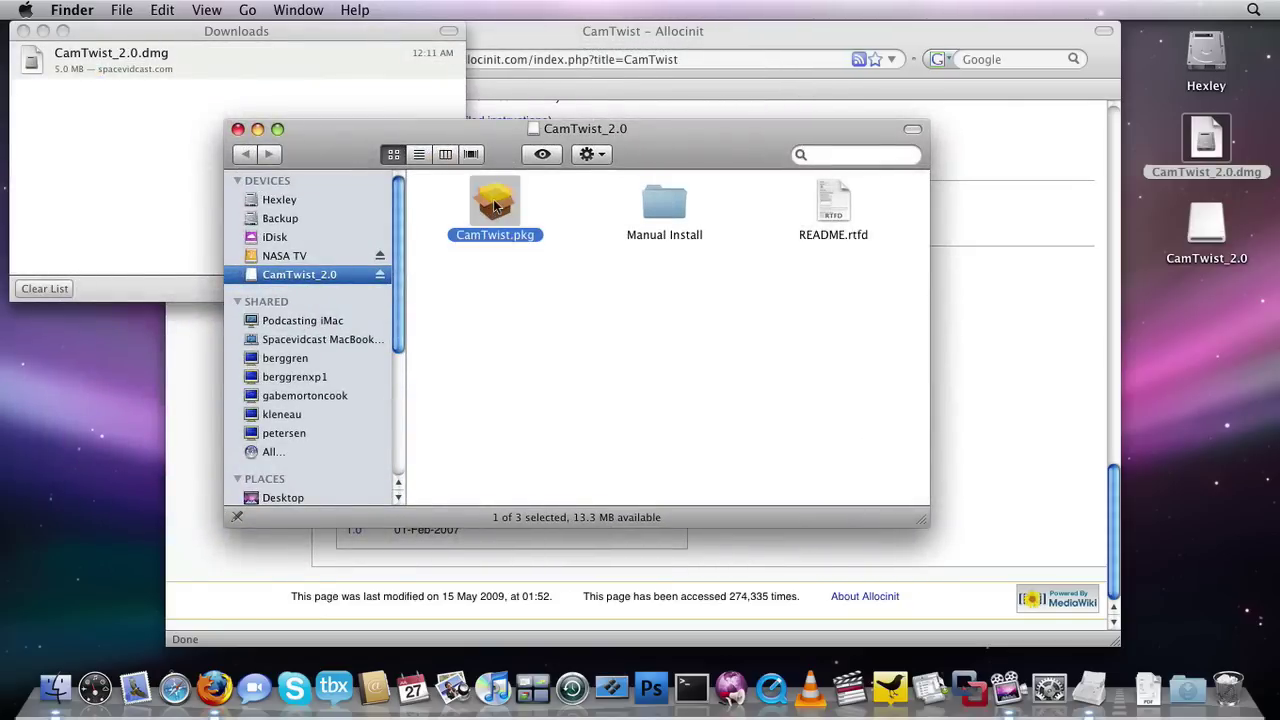
double_click(495, 212)
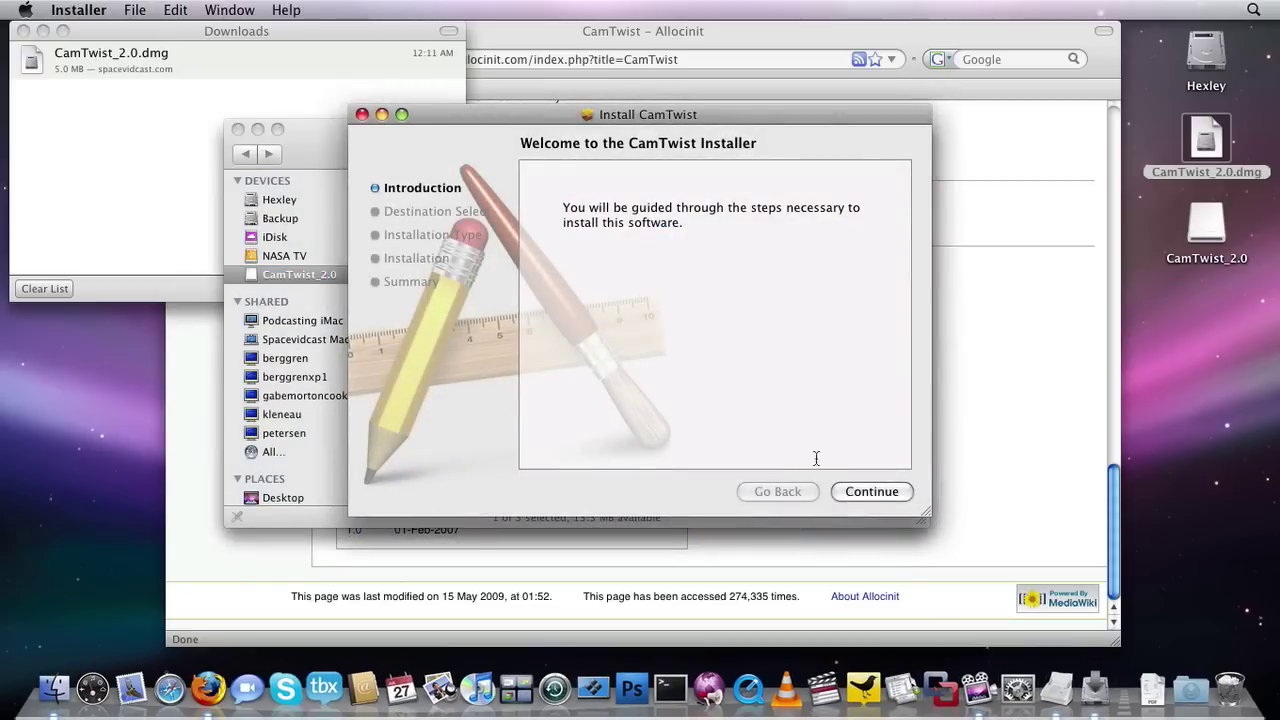
left_click(865, 491)
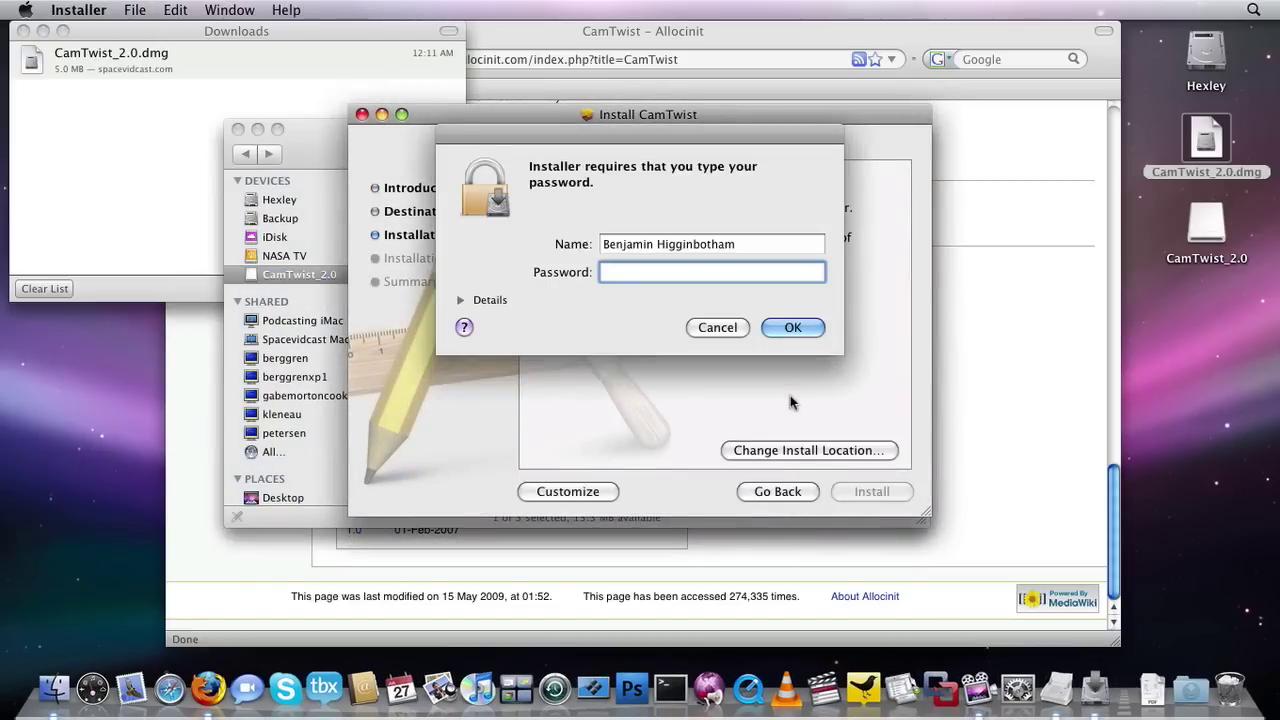
type("••••••••")
left_click(810, 328)
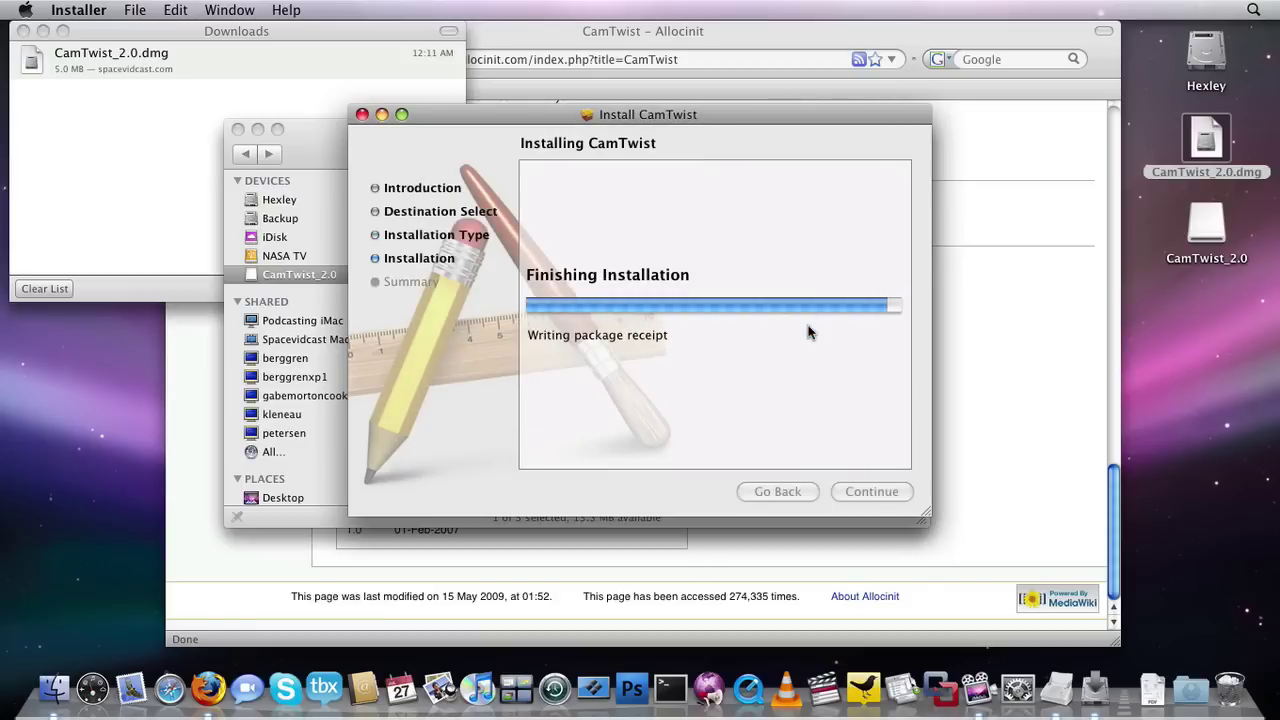
left_click(888, 491)
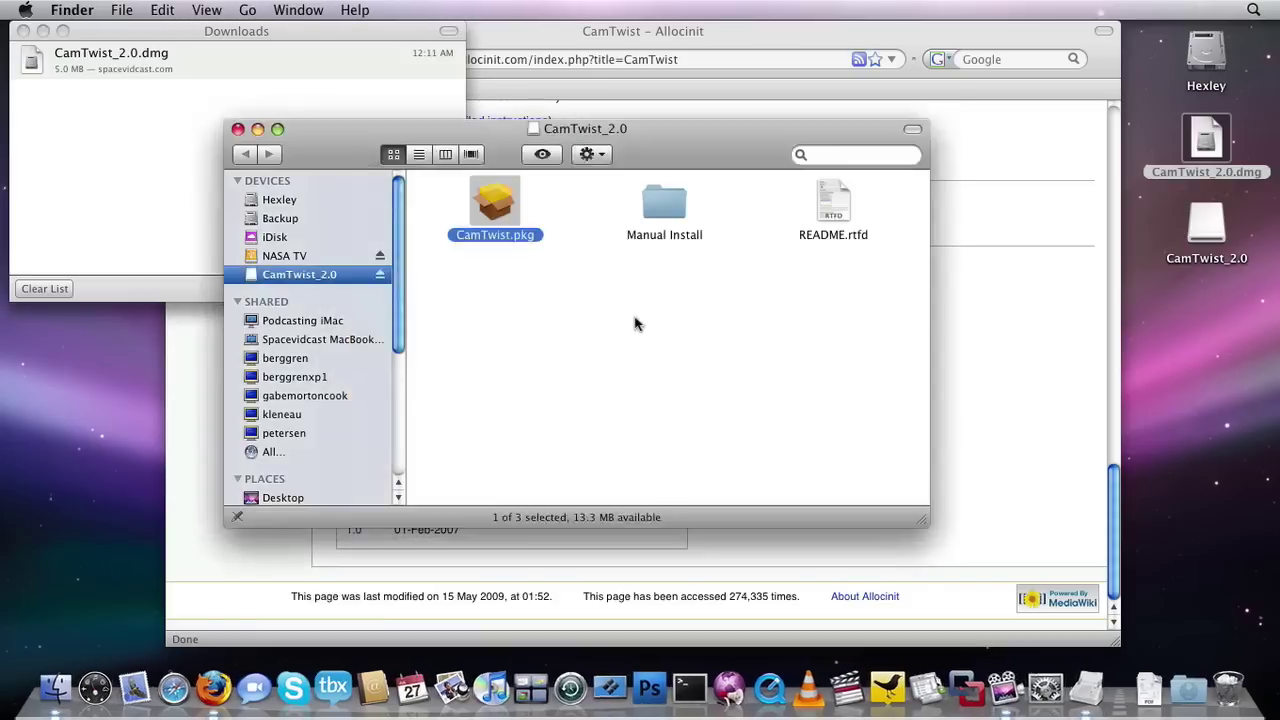
Eject the CamTwist_2.0 disk image, trash CamTwist_2.0.dmg and close the Finder window.
left_click(634, 323)
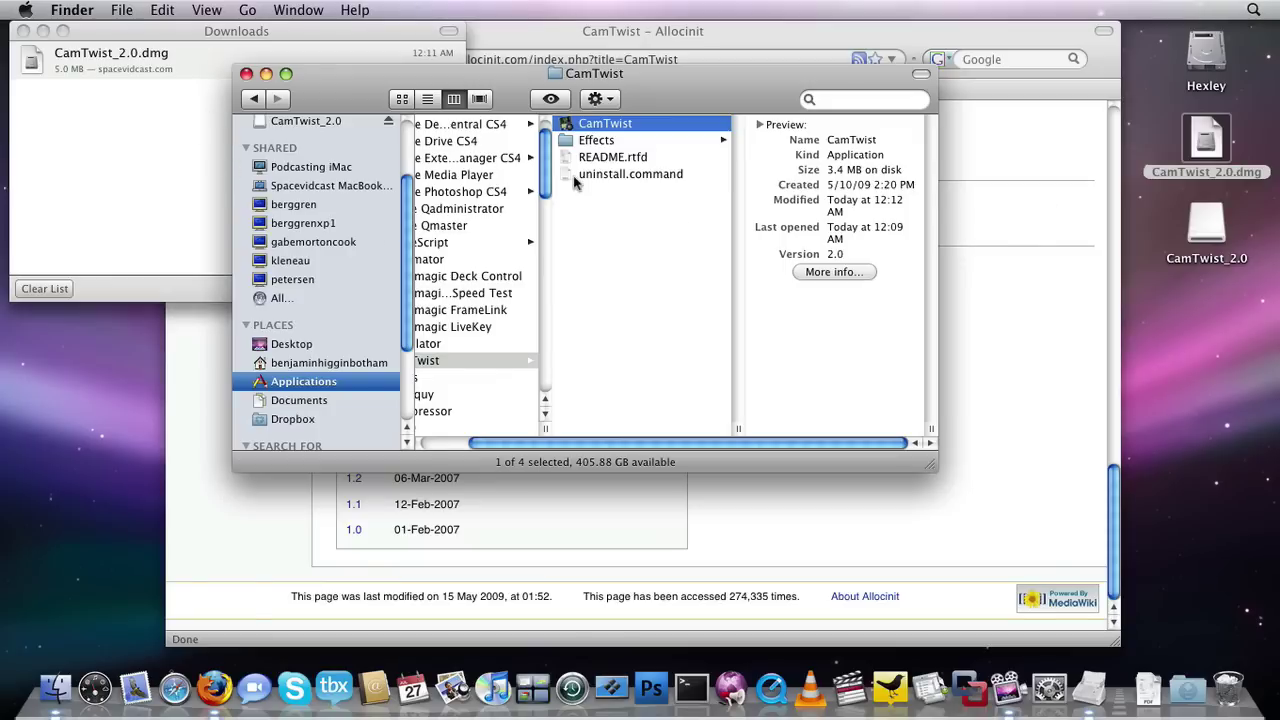
scroll(373, 197, "up", 4)
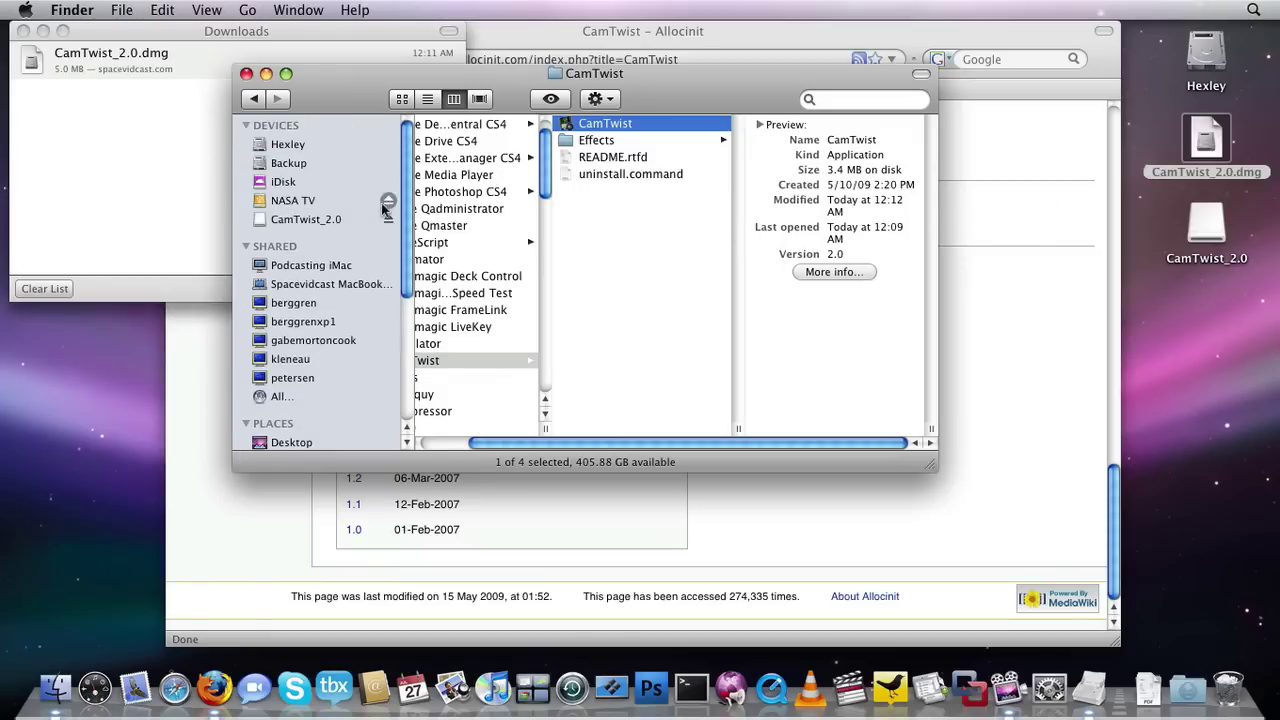
left_click(388, 204)
left_click_drag(1200, 140, 1228, 690)
left_click(634, 367)
key("super+w")
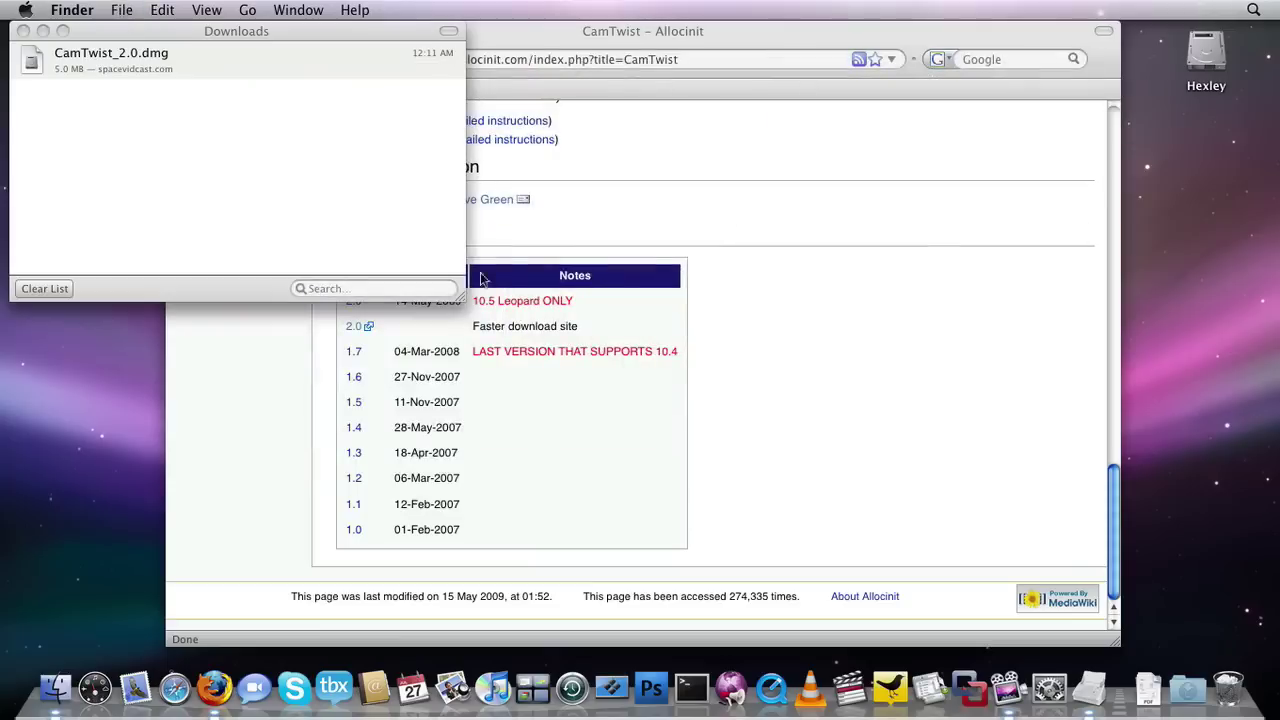
left_click(671, 225)
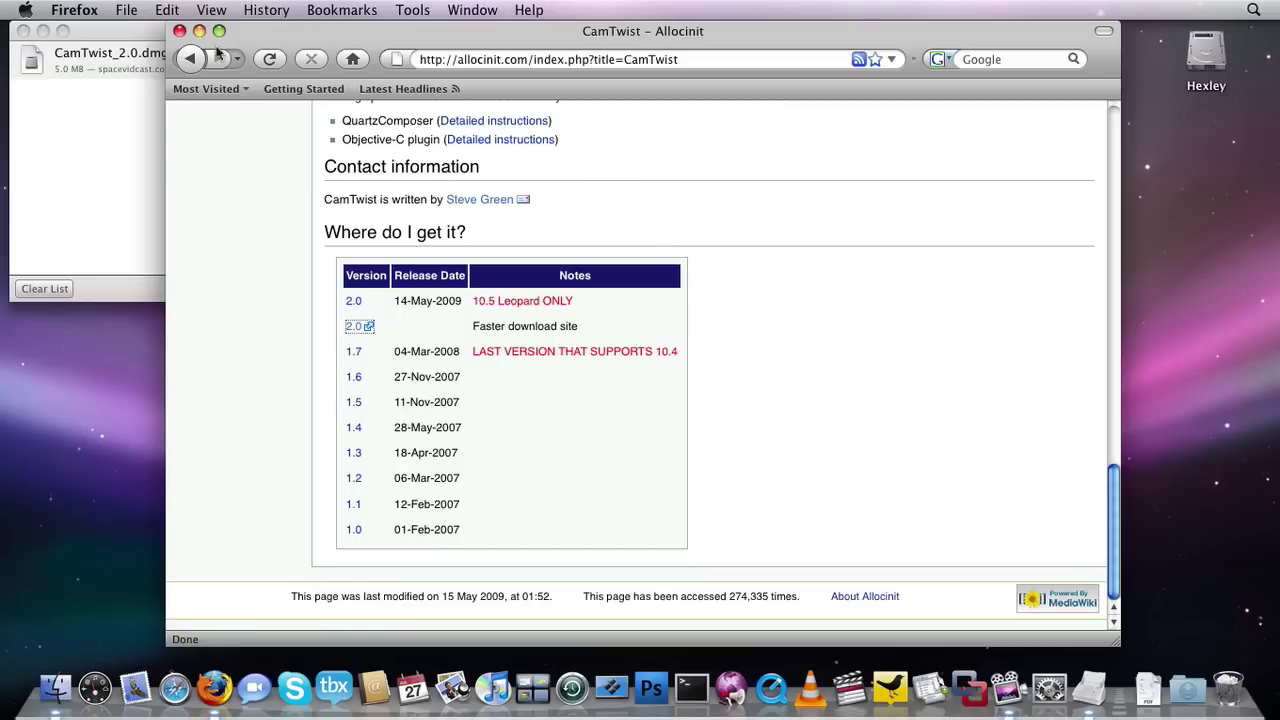
Close the CamTwist page window and quit Firefox.
left_click(179, 31)
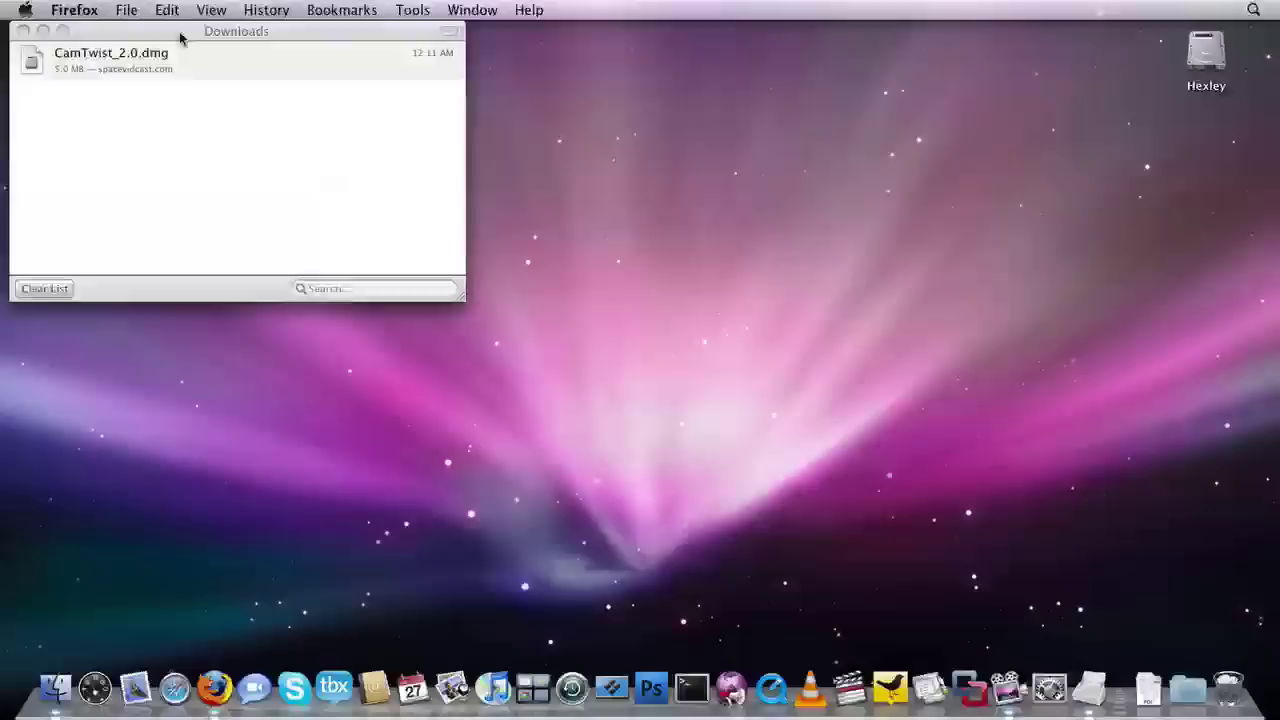
left_click(64, 10)
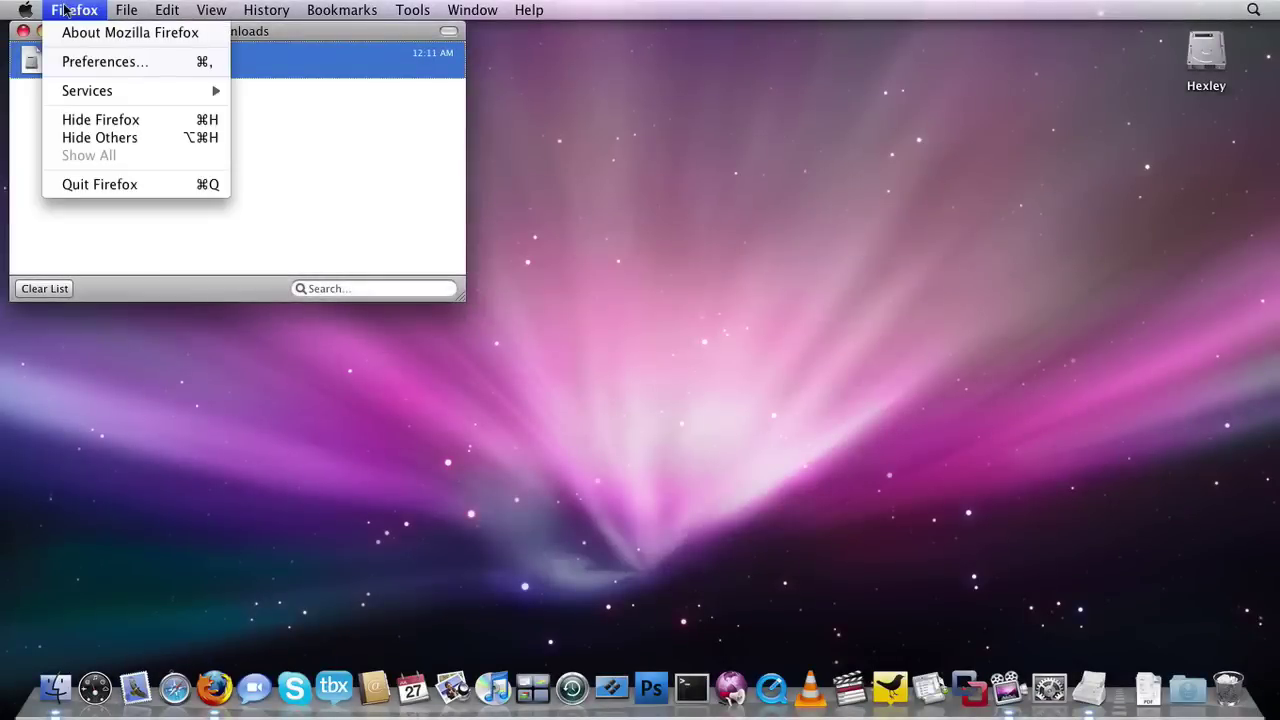
left_click(121, 186)
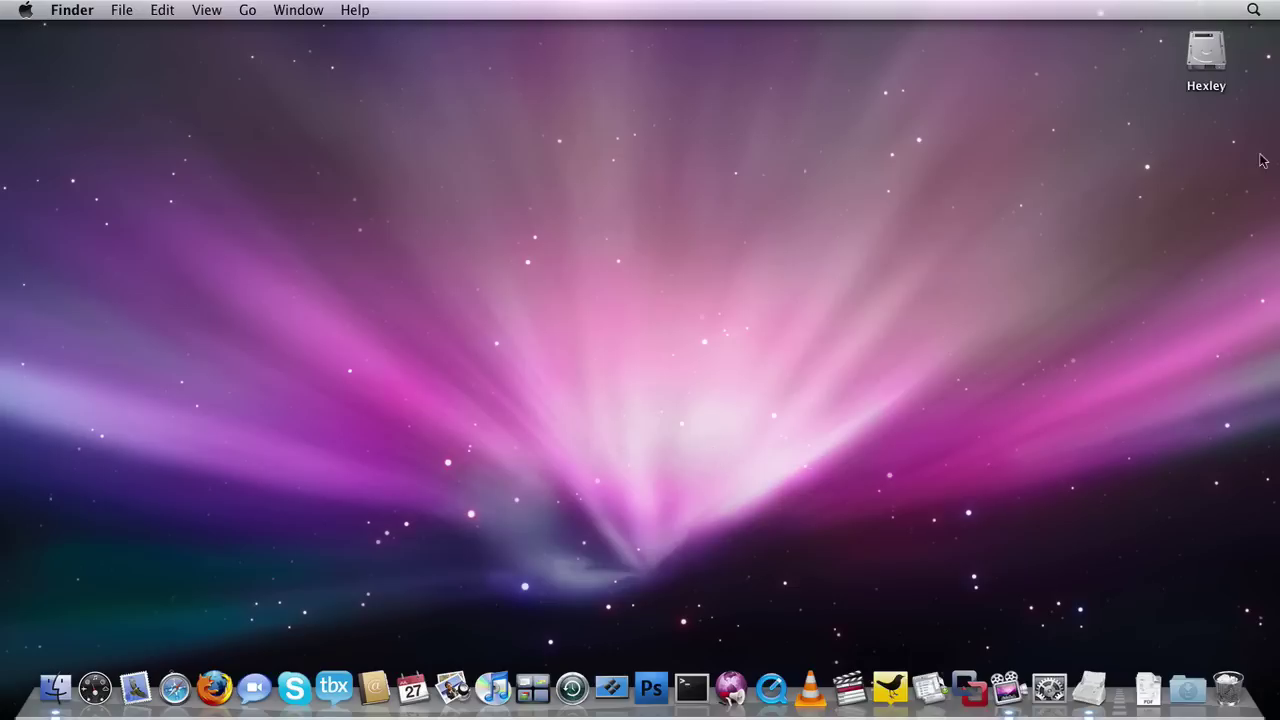
Launch the CamTwist app from the CamTwist folder in Hexley's Applications.
double_click(1210, 62)
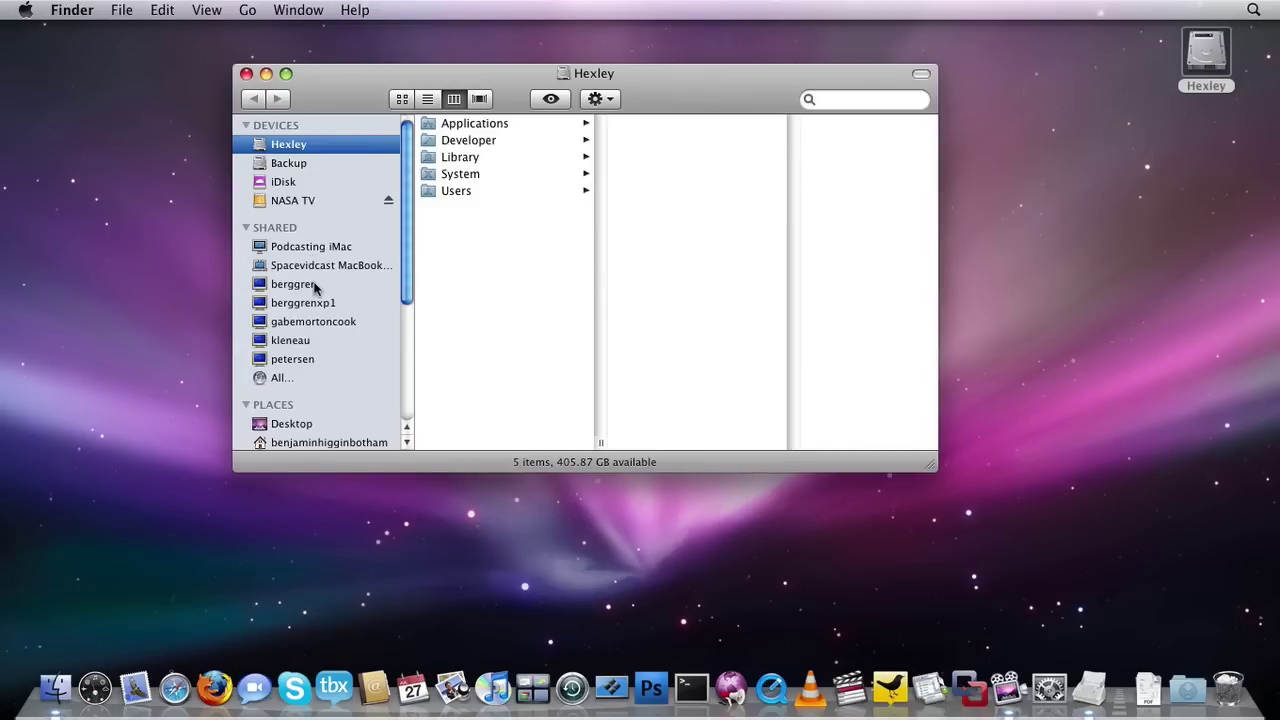
scroll(314, 286, "down", 3)
left_click(294, 335)
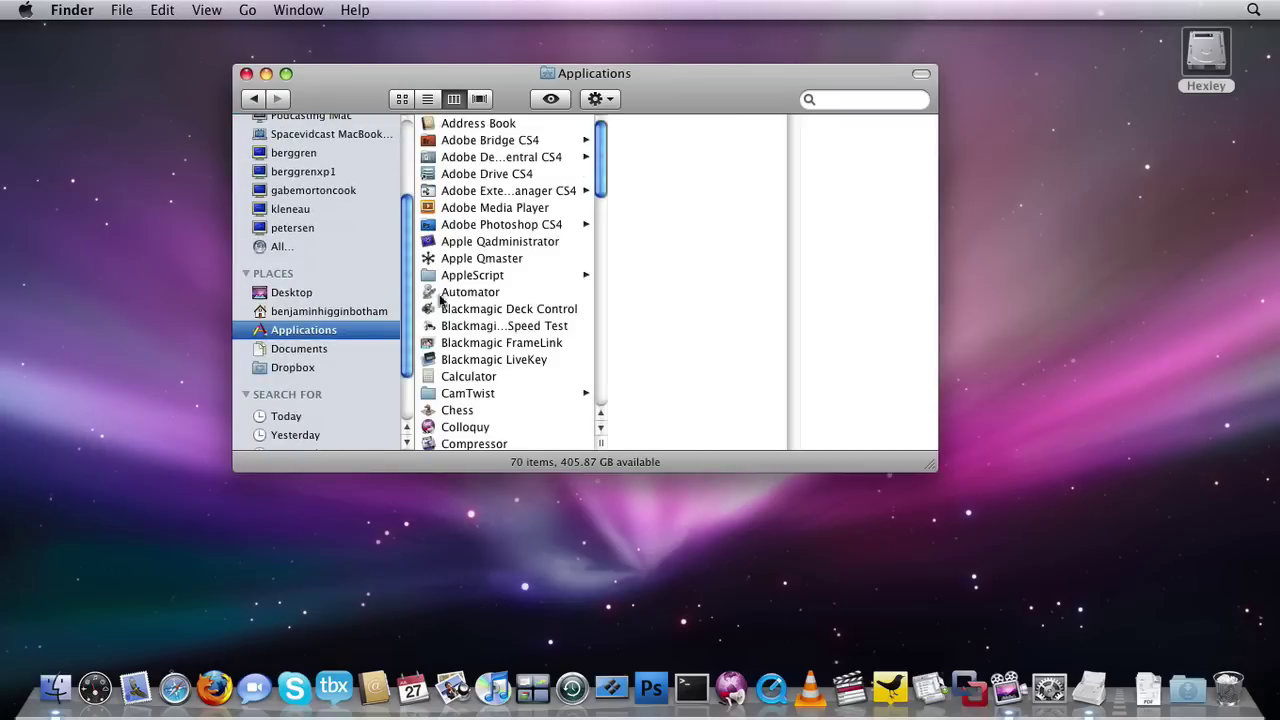
scroll(470, 295, "down", 3)
left_click(475, 330)
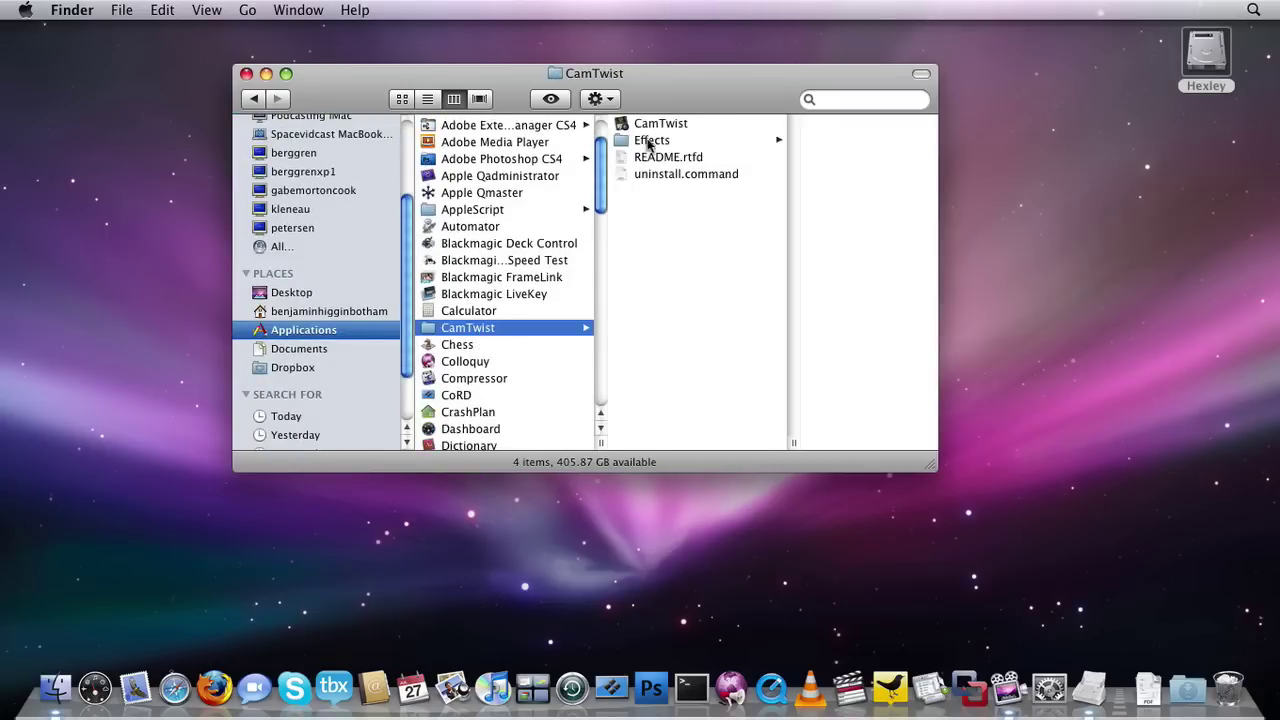
double_click(620, 123)
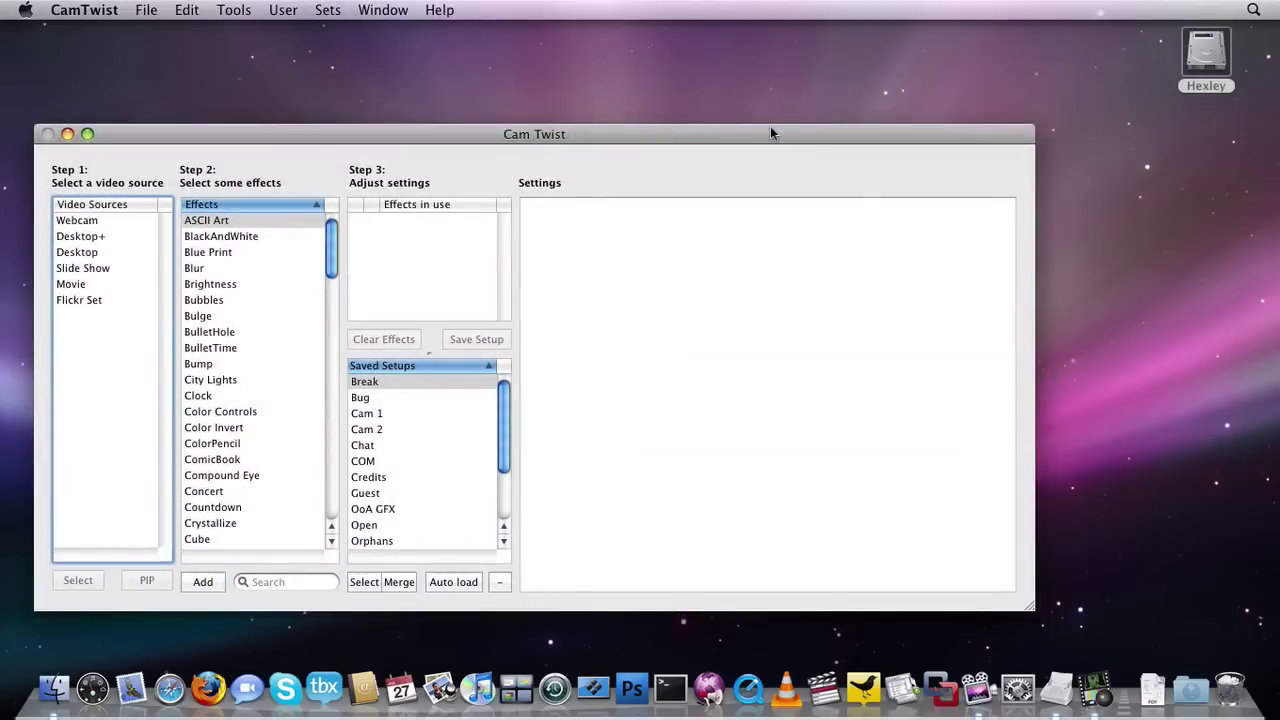
left_click_drag(770, 127, 846, 112)
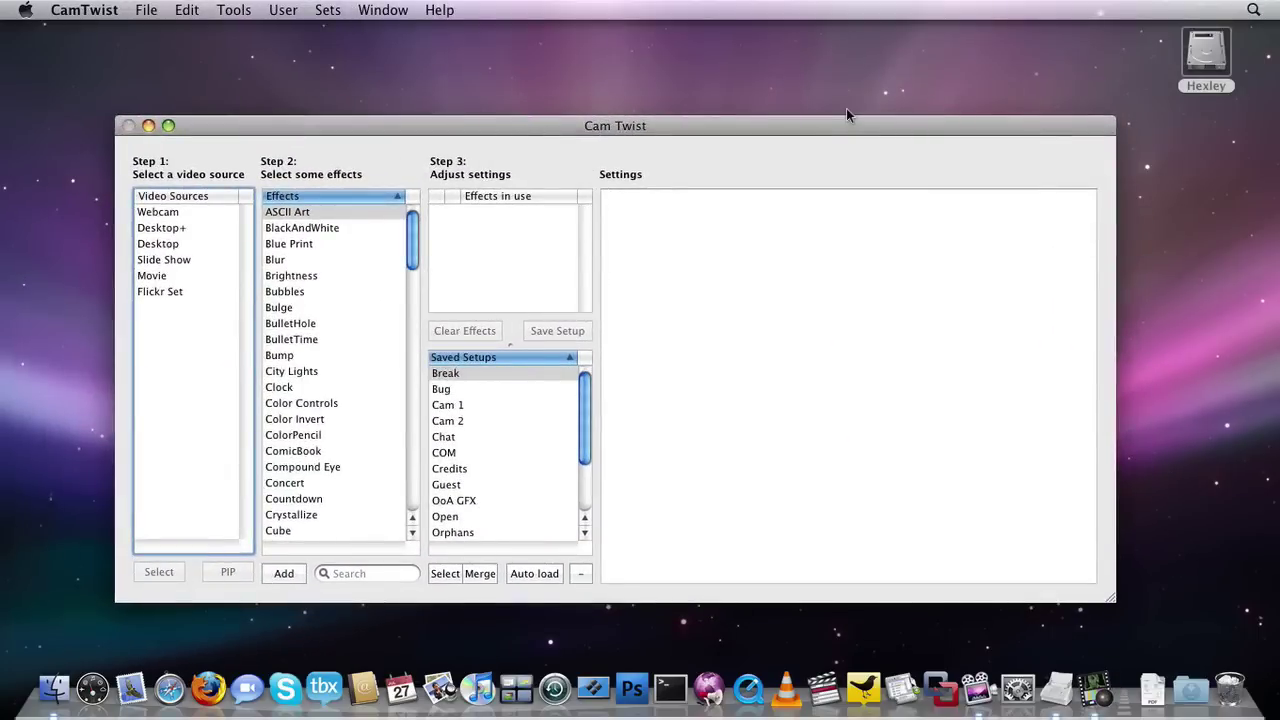
Open the live preview window from CamTwist's Tools menu.
left_click_drag(845, 115, 763, 122)
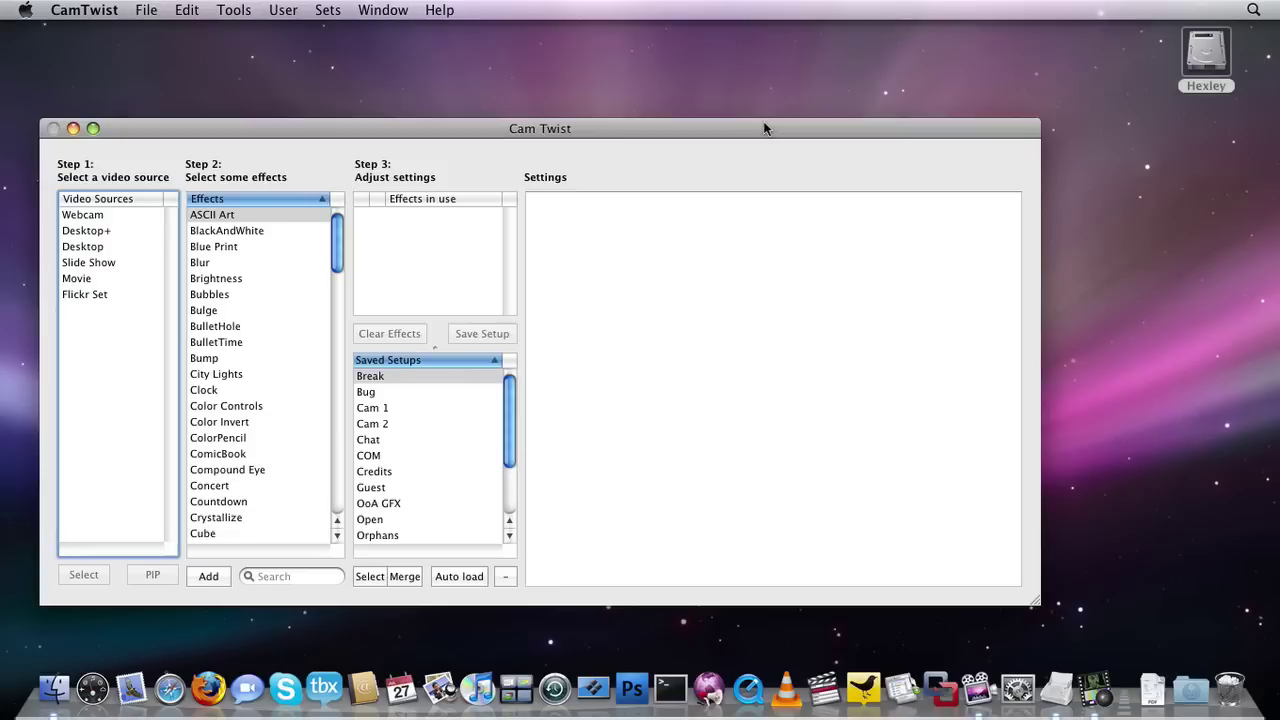
left_click(240, 9)
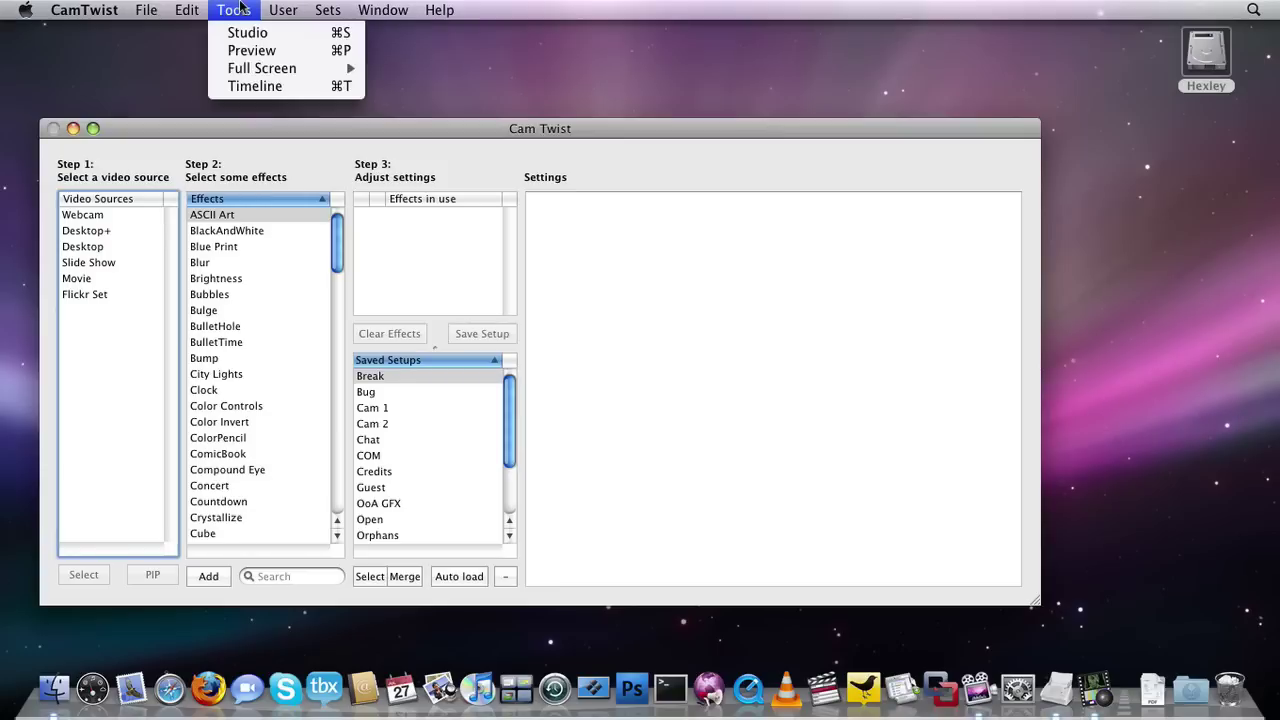
left_click(262, 50)
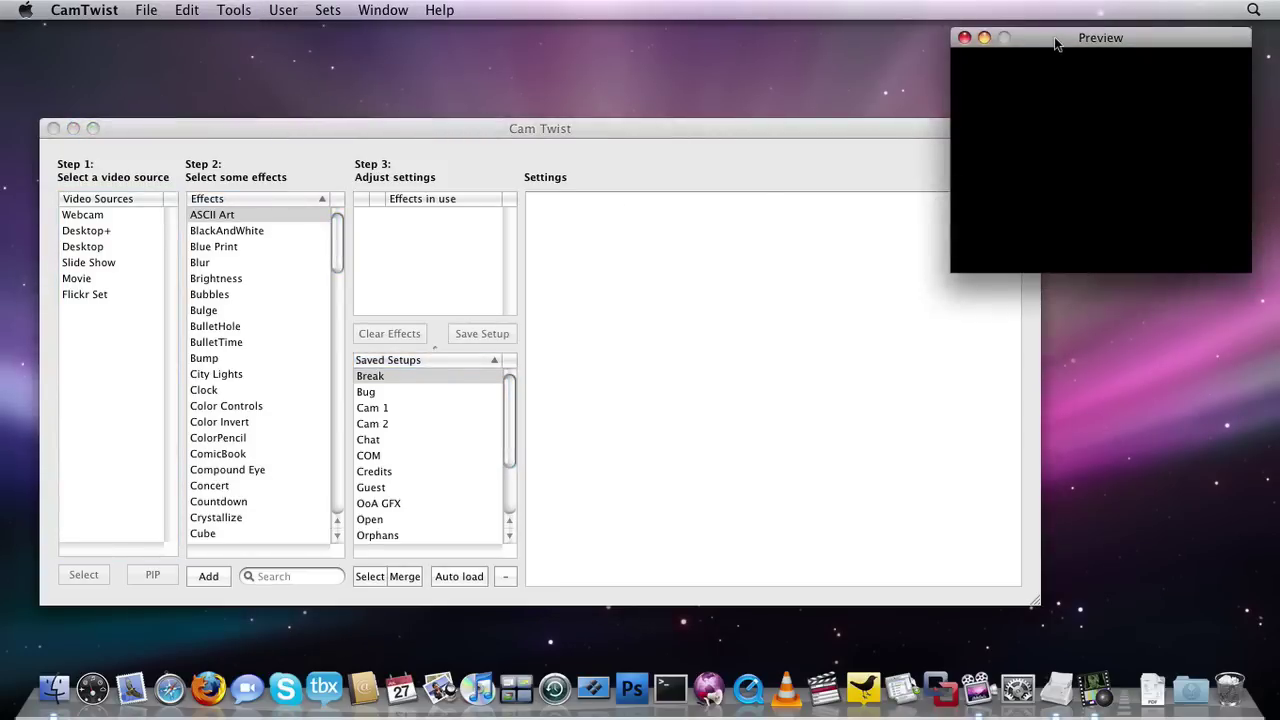
left_click_drag(1055, 42, 1069, 42)
left_click(759, 226)
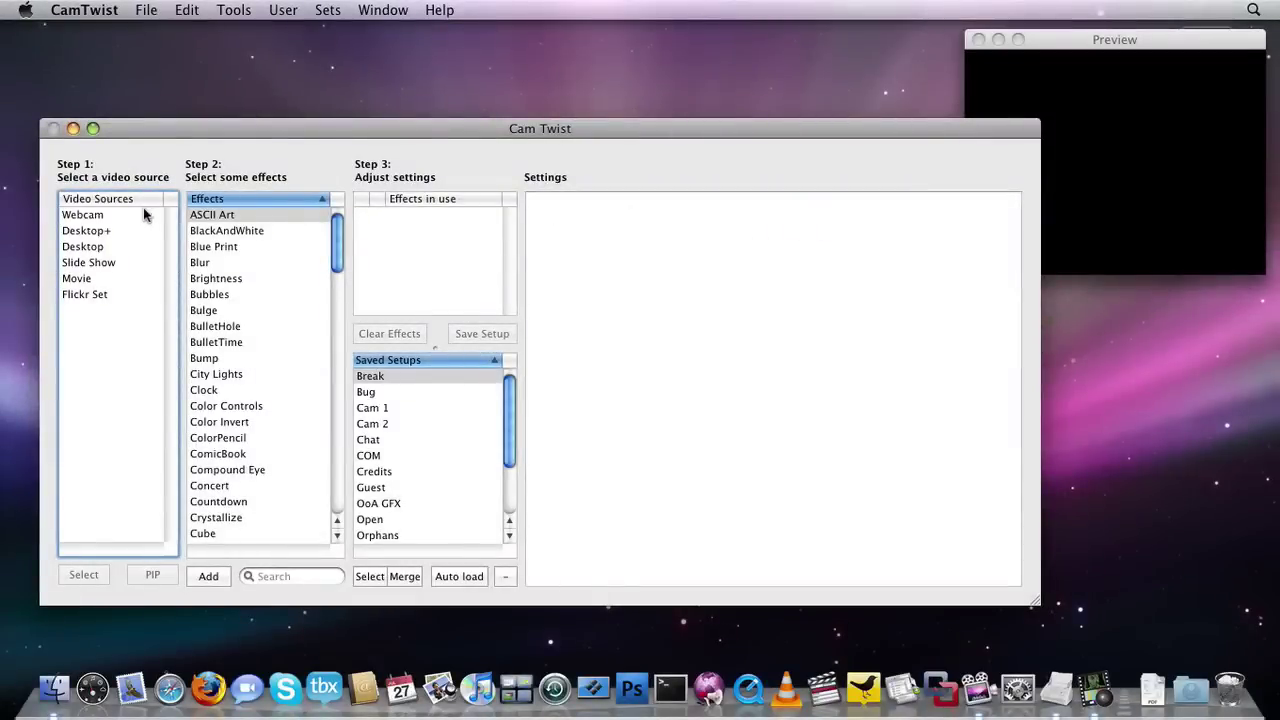
Add Webcam as the video source, keeping Logitech Camera as its camera.
left_click(140, 215)
left_click(110, 230)
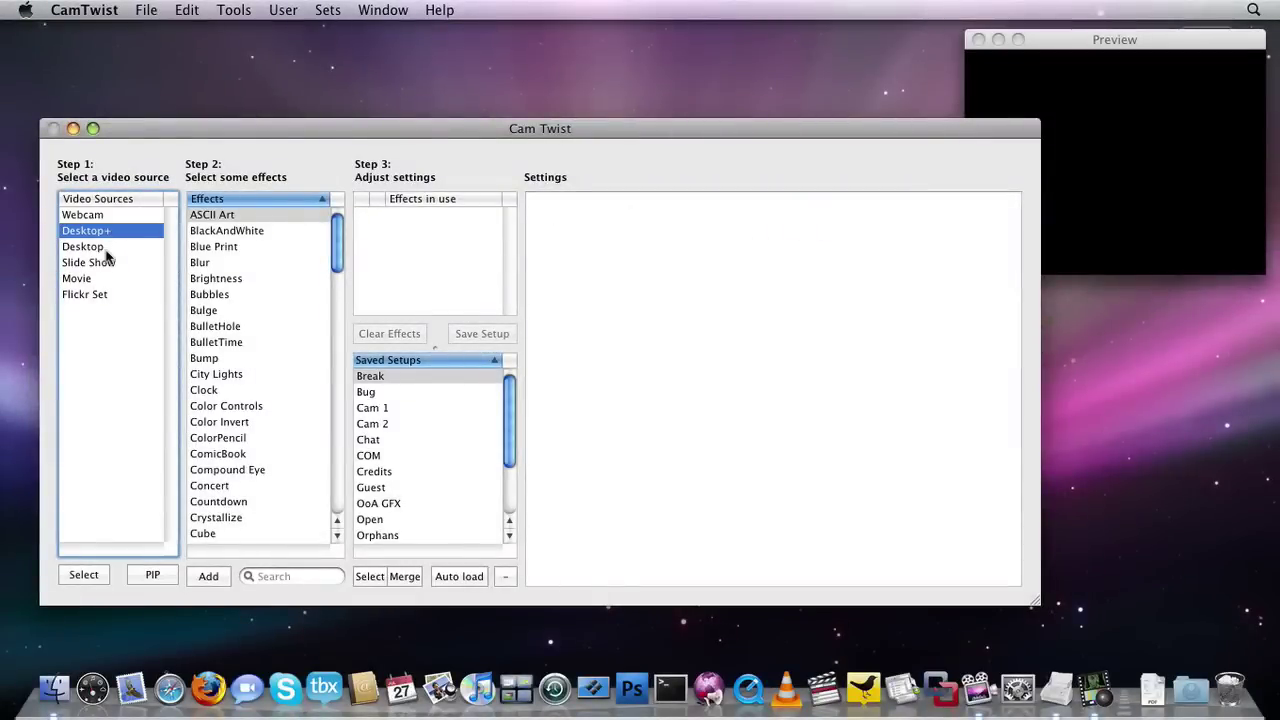
left_click(106, 248)
left_click(103, 263)
left_click(97, 280)
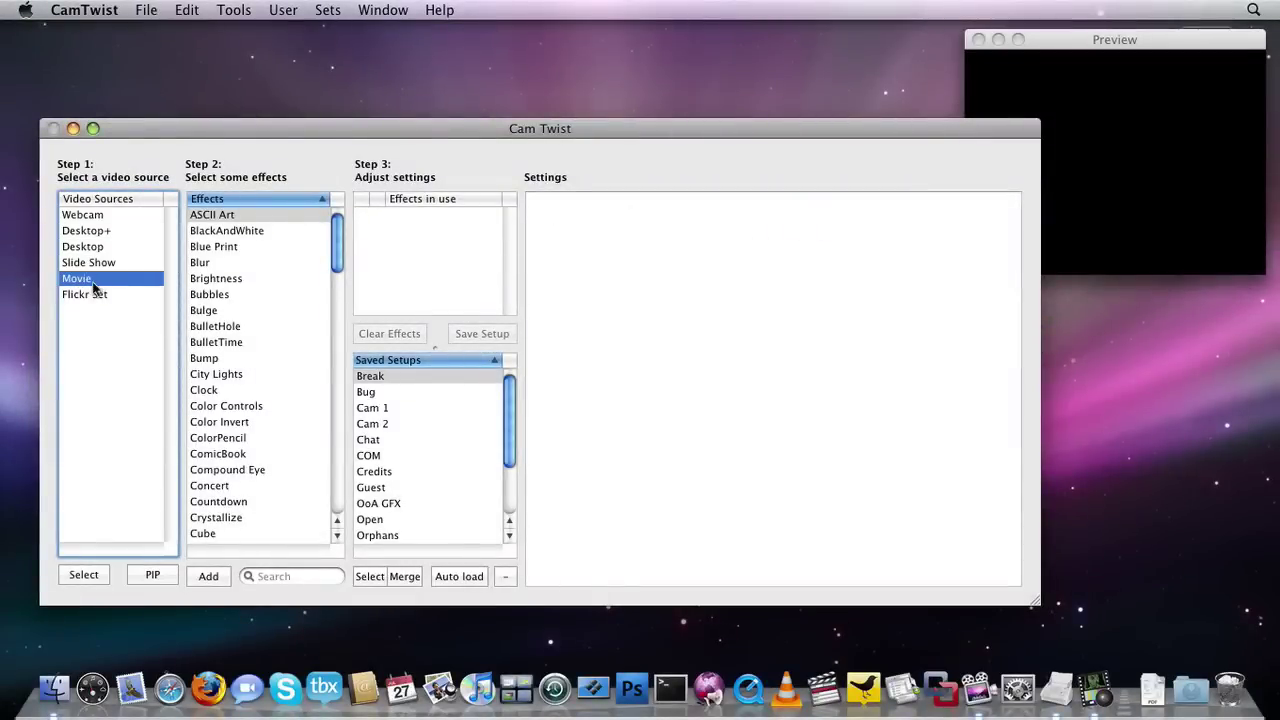
left_click(91, 295)
double_click(92, 215)
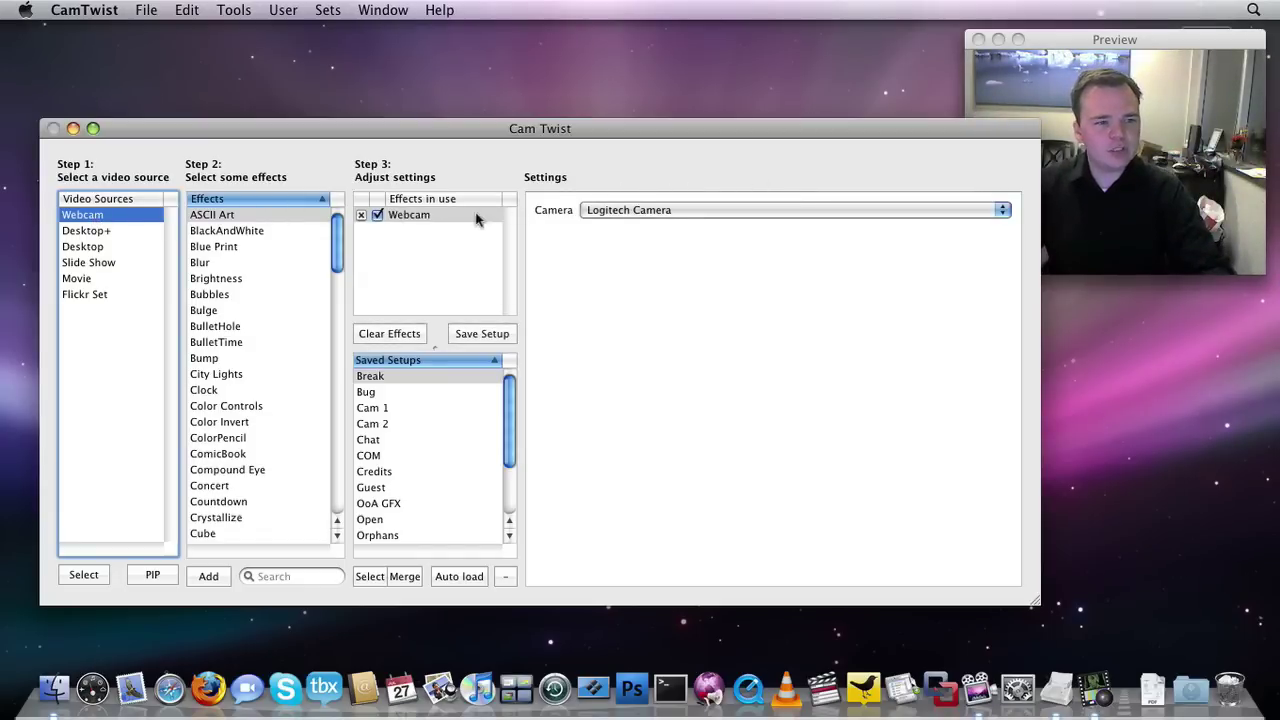
left_click(385, 215)
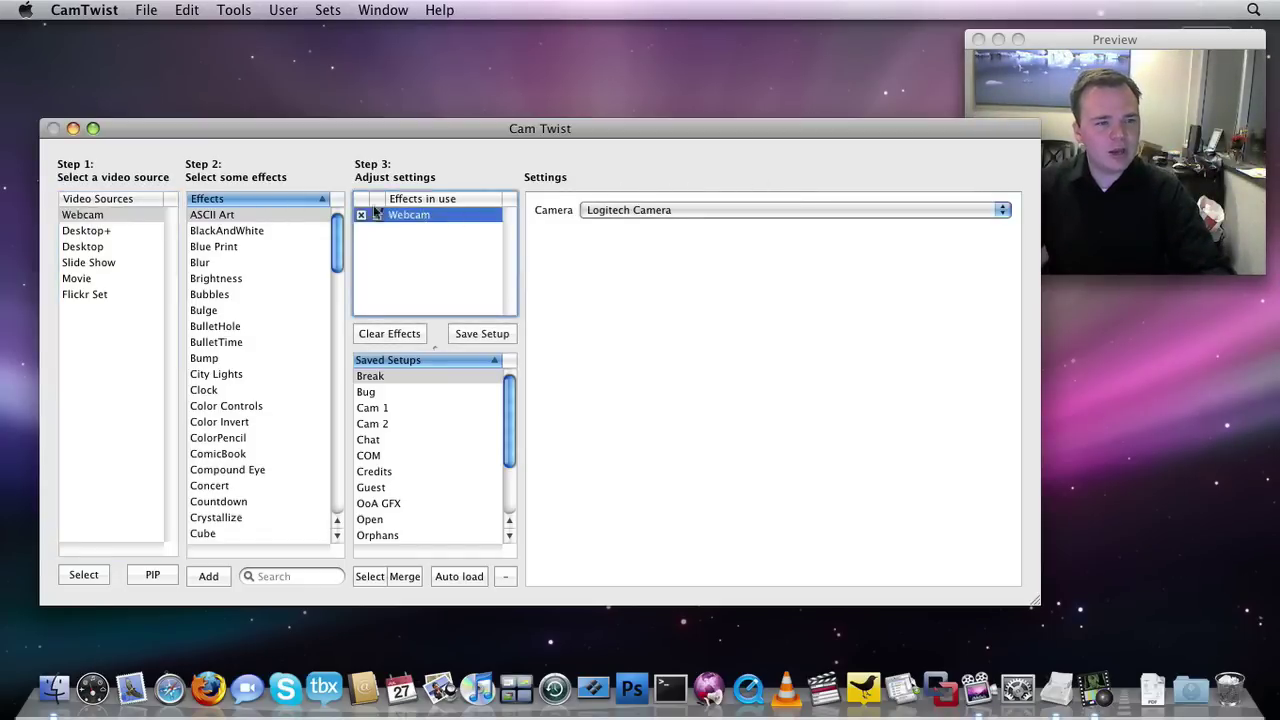
left_click(729, 209)
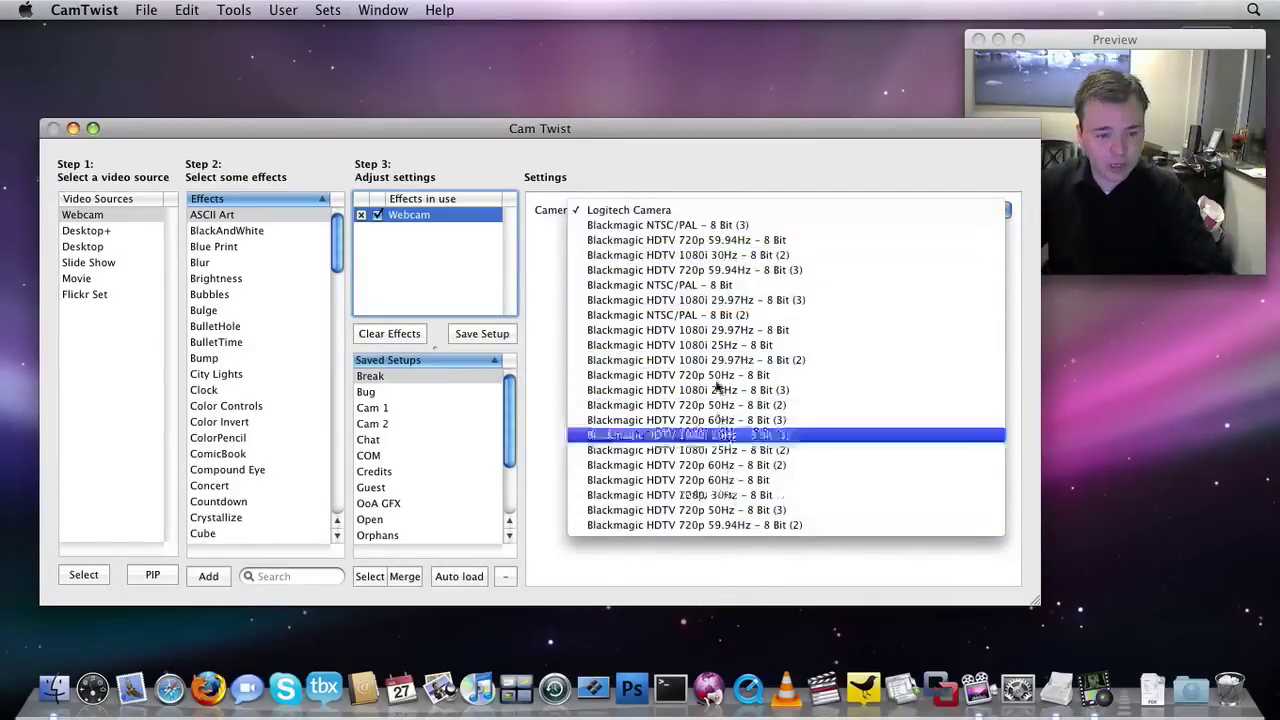
left_click(716, 210)
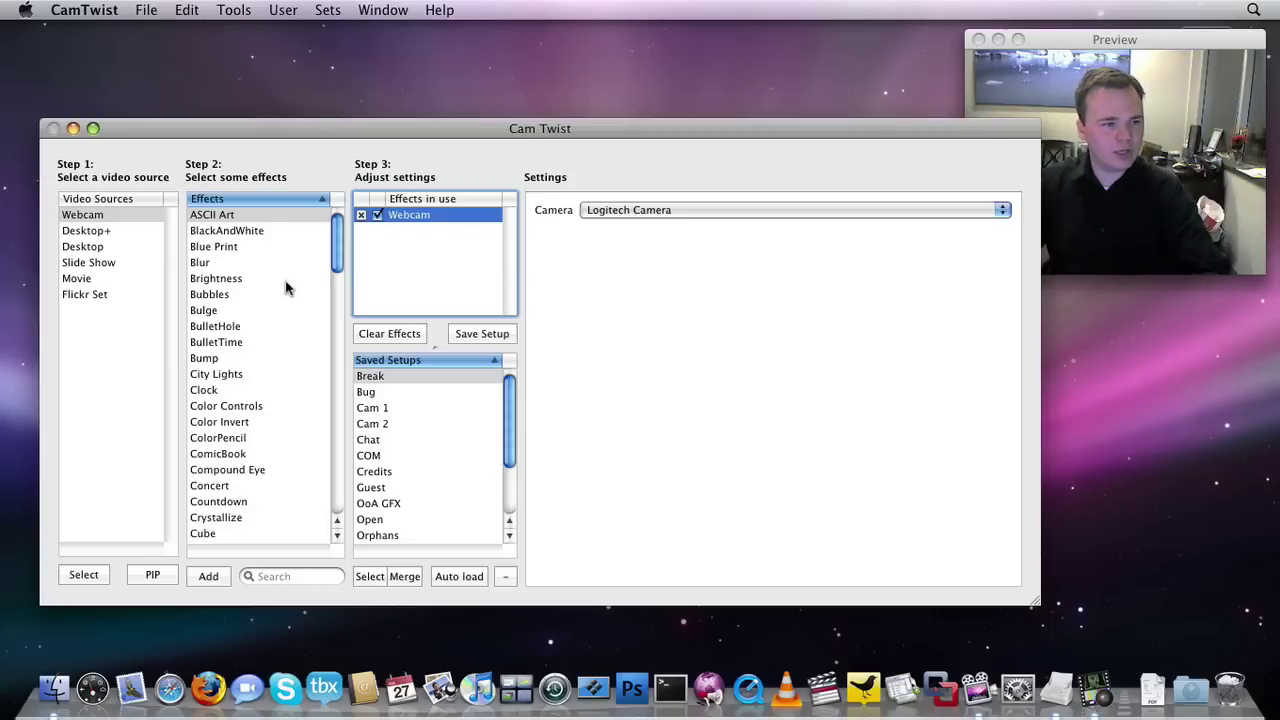
Add the BulletHole effect, then add and remove ComicBook.
left_click(226, 328)
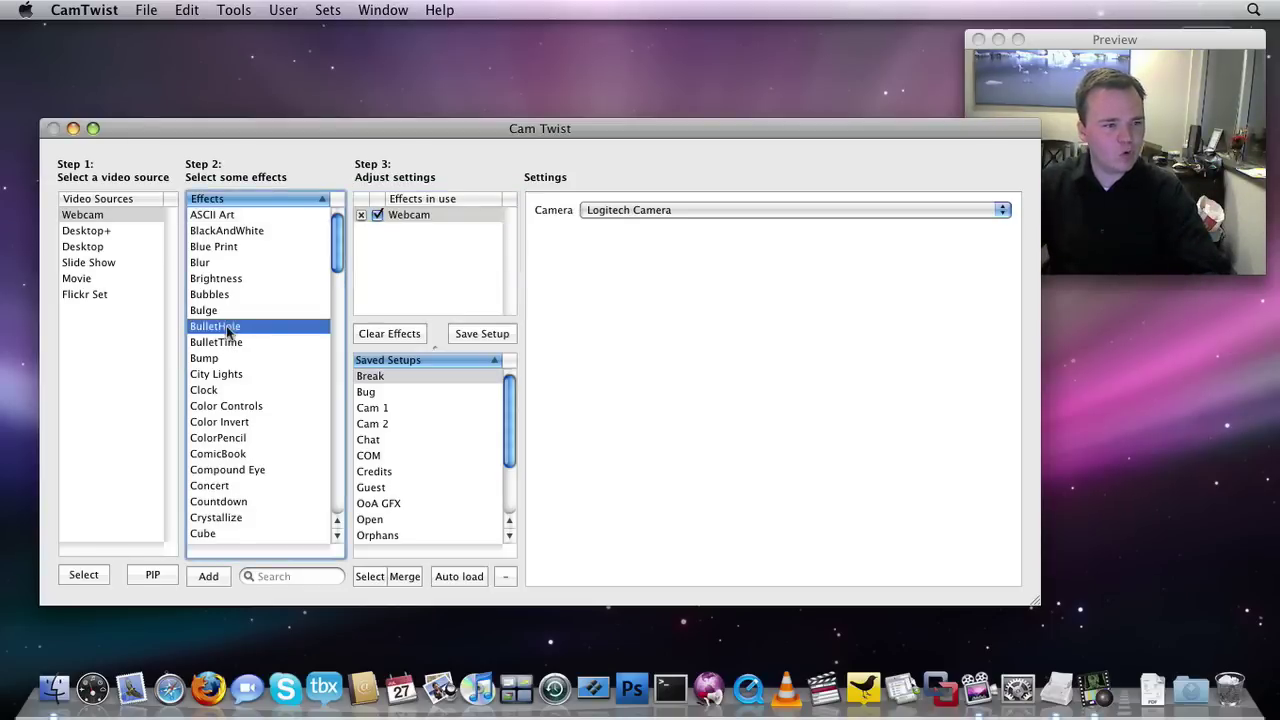
double_click(210, 330)
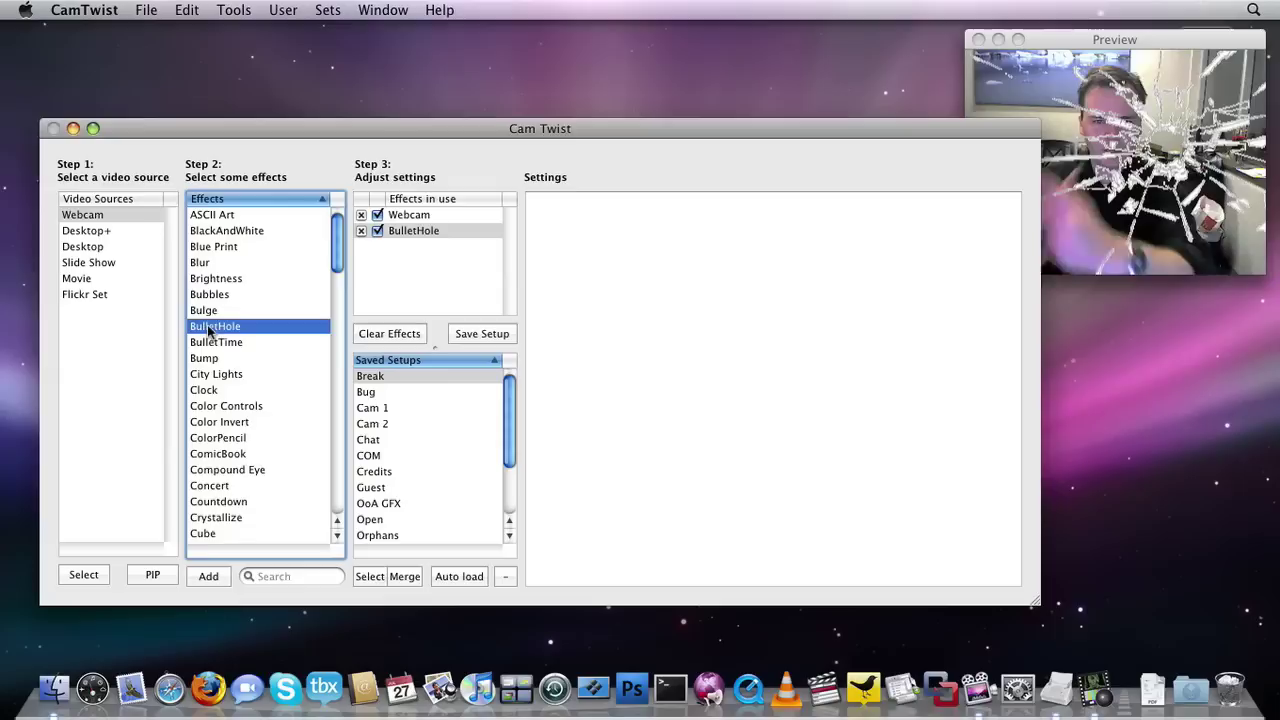
double_click(243, 455)
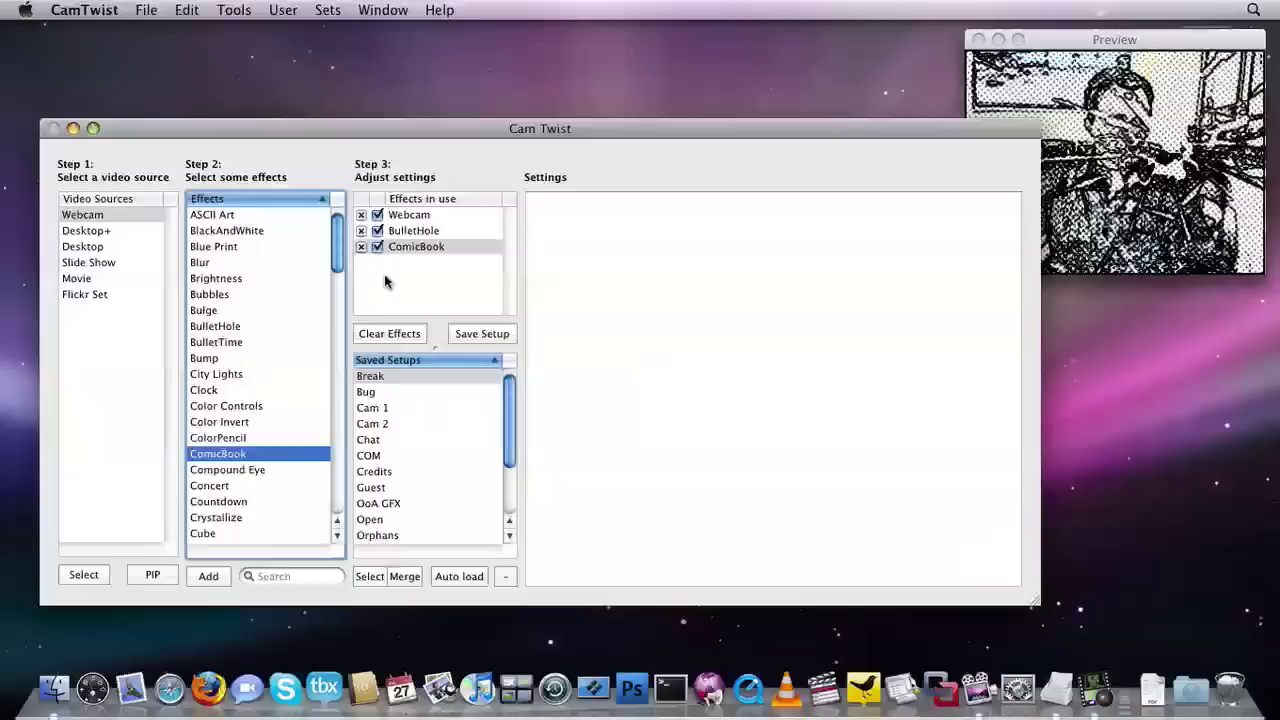
left_click(366, 250)
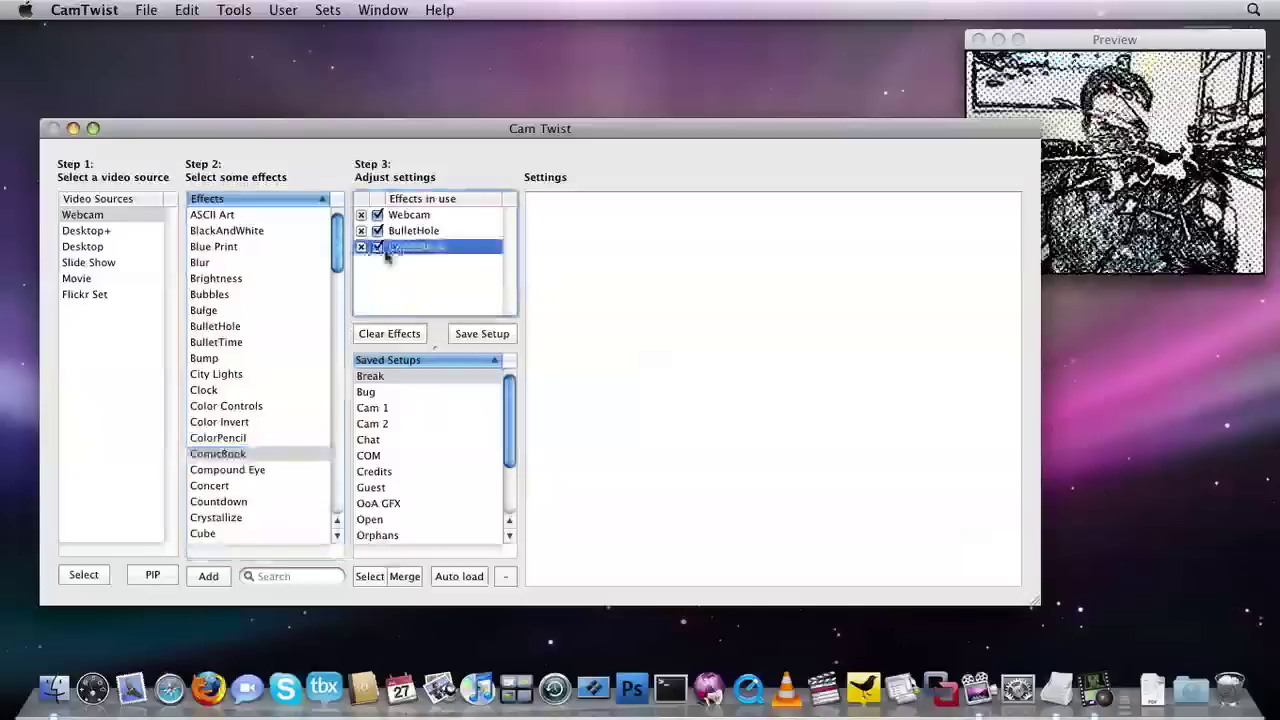
left_click(361, 247)
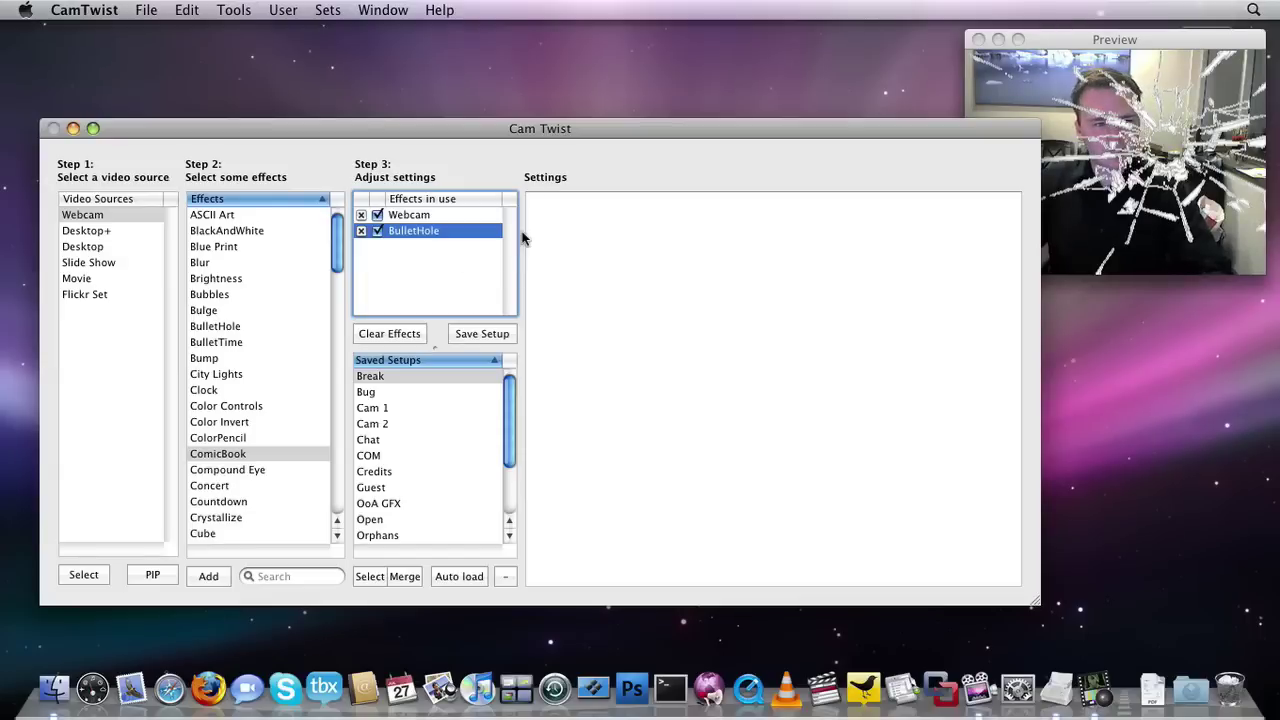
Add the Halo effect, raise it above the head and scale it to 0.627.
scroll(320, 360, "down", 2)
scroll(320, 360, "down", 5)
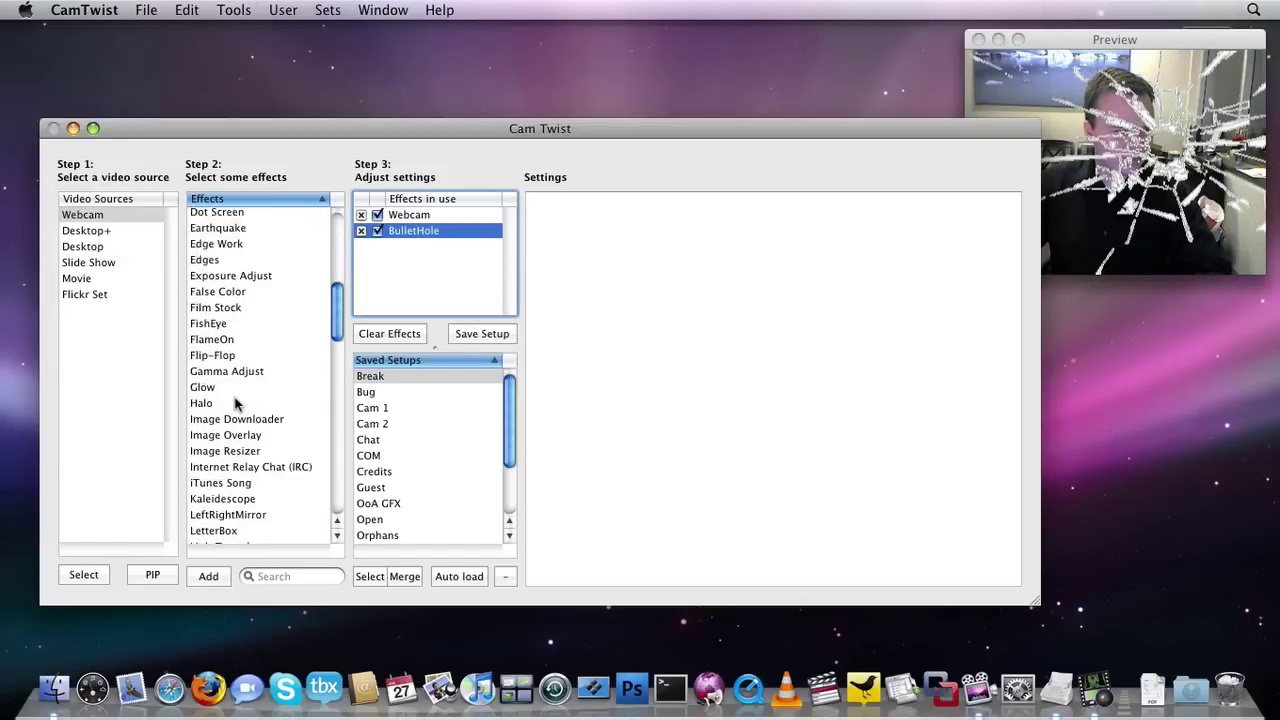
double_click(237, 403)
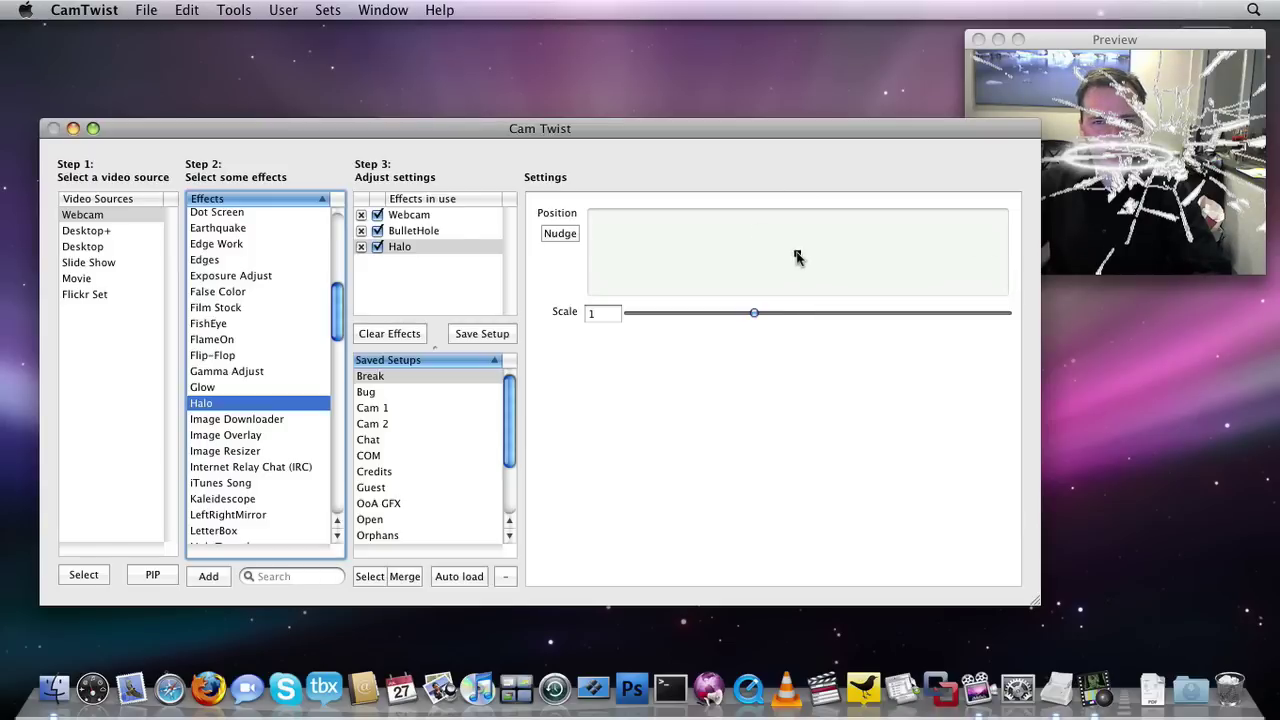
left_click_drag(797, 258, 791, 240)
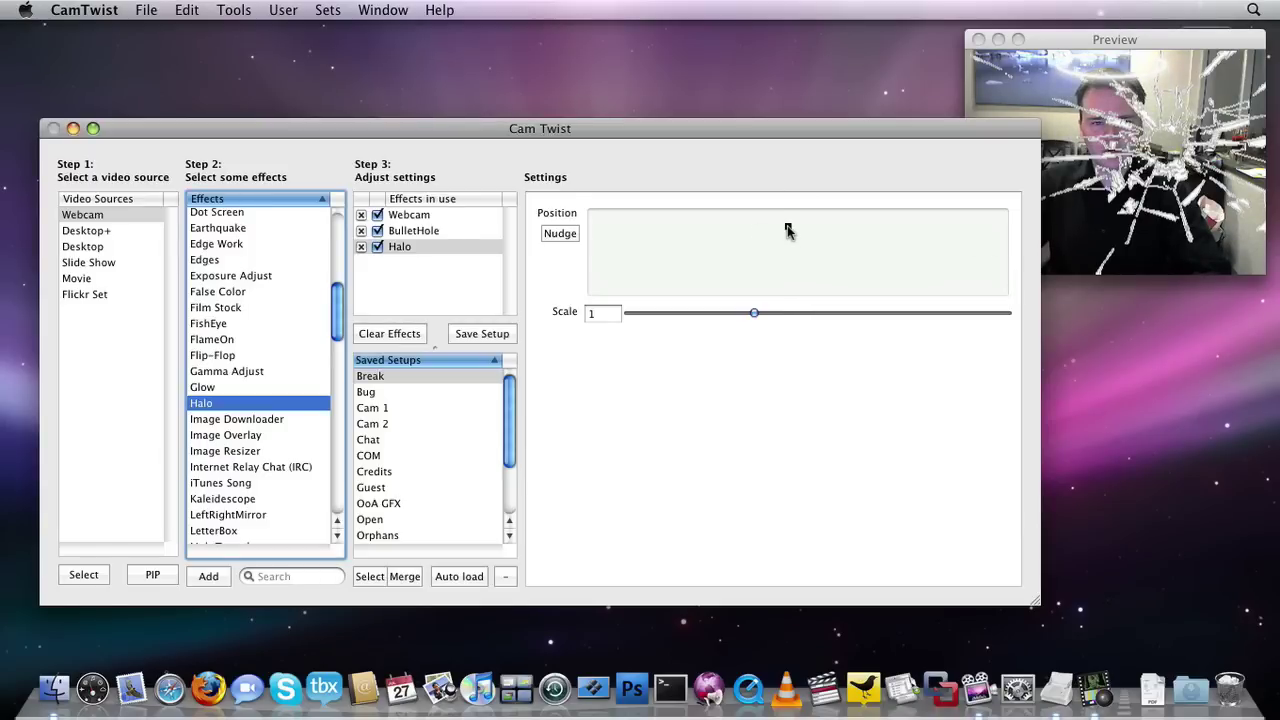
left_click_drag(752, 312, 639, 316)
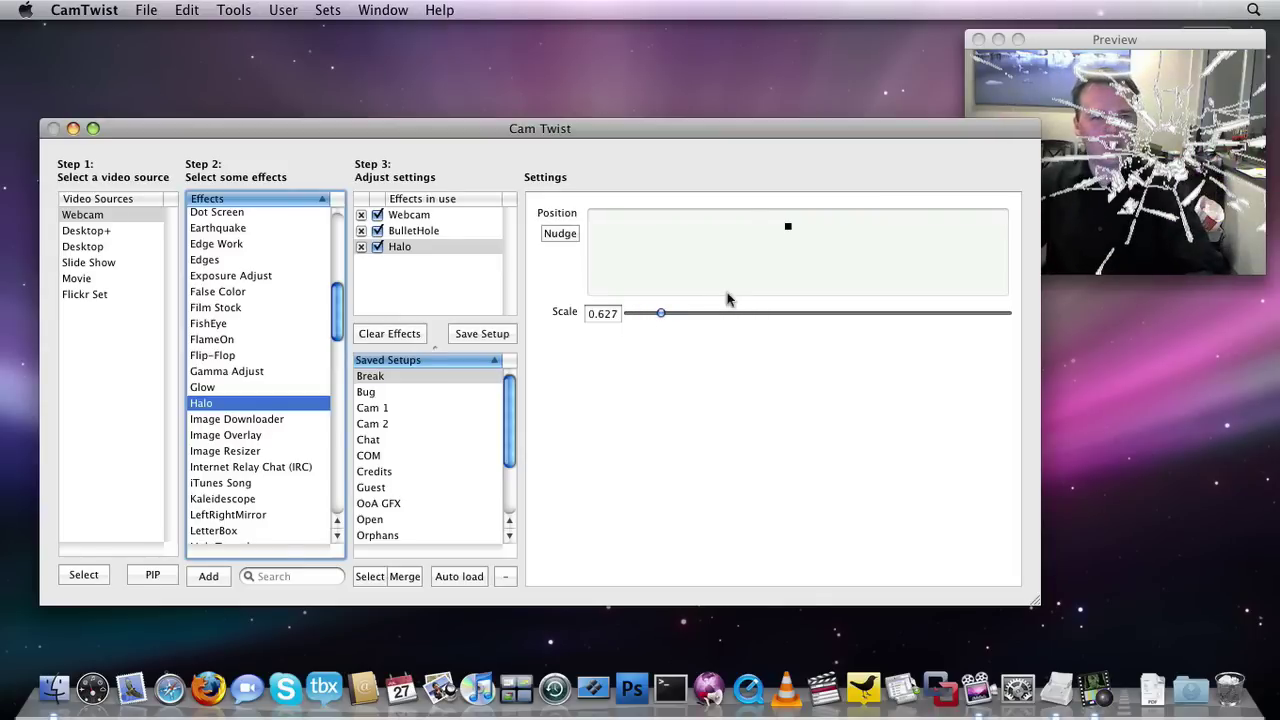
left_click_drag(754, 127, 755, 120)
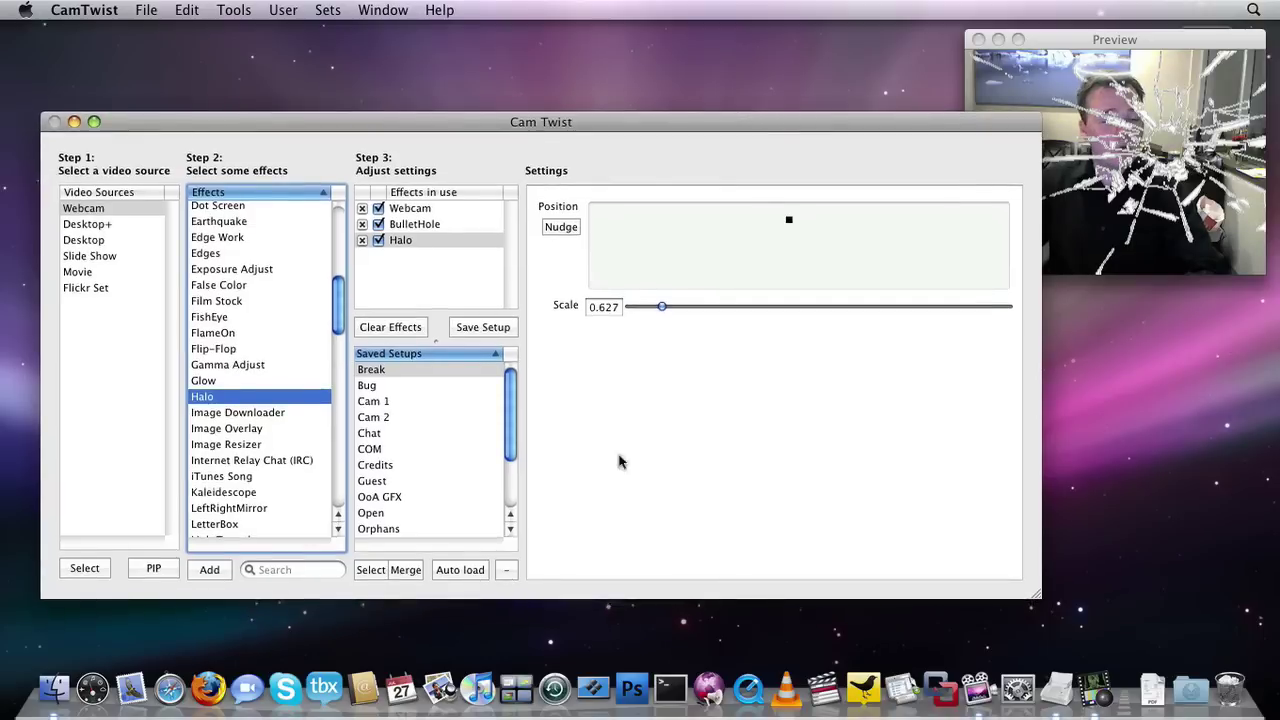
left_click(200, 683)
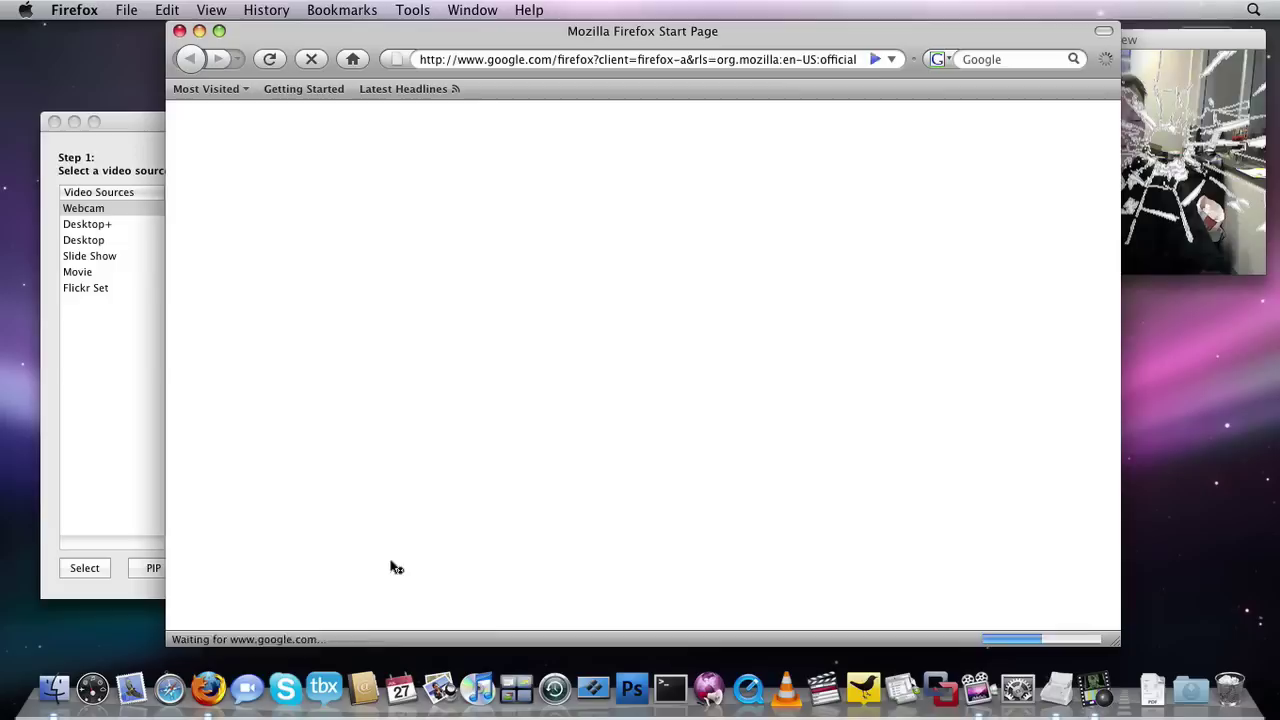
left_click(775, 62)
type("www.")
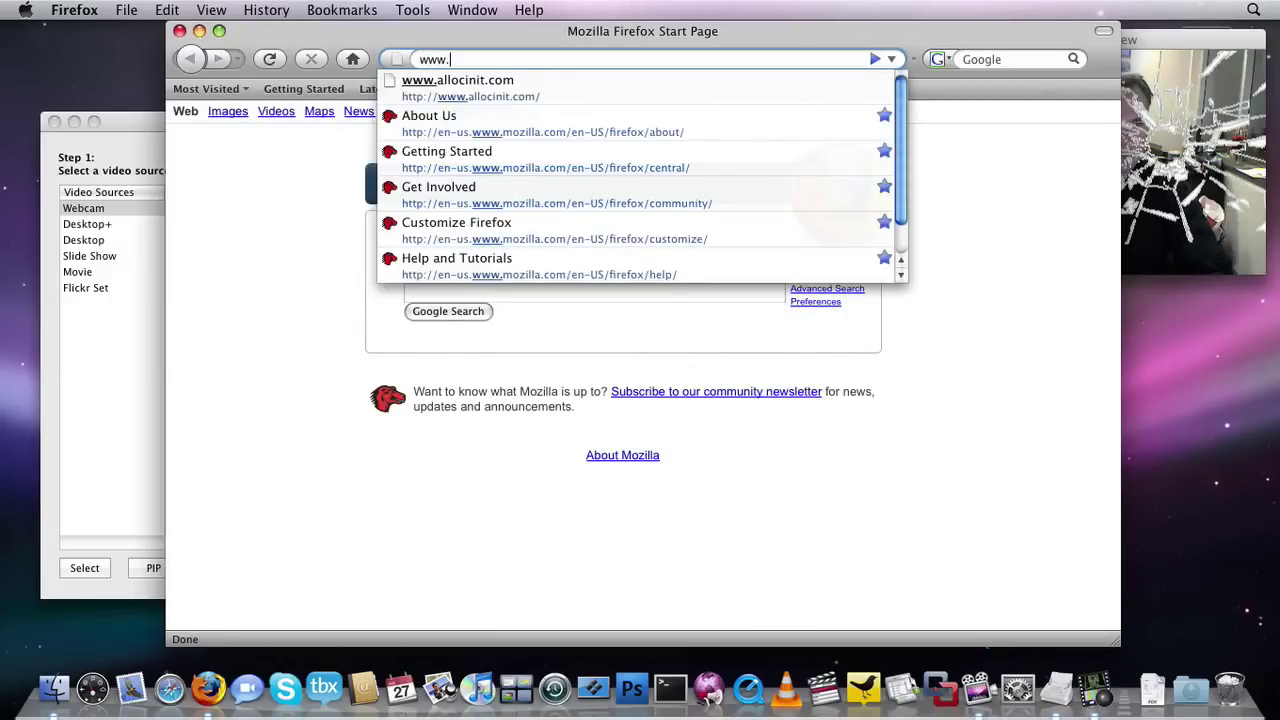
type("stickam.com")
key("Return")
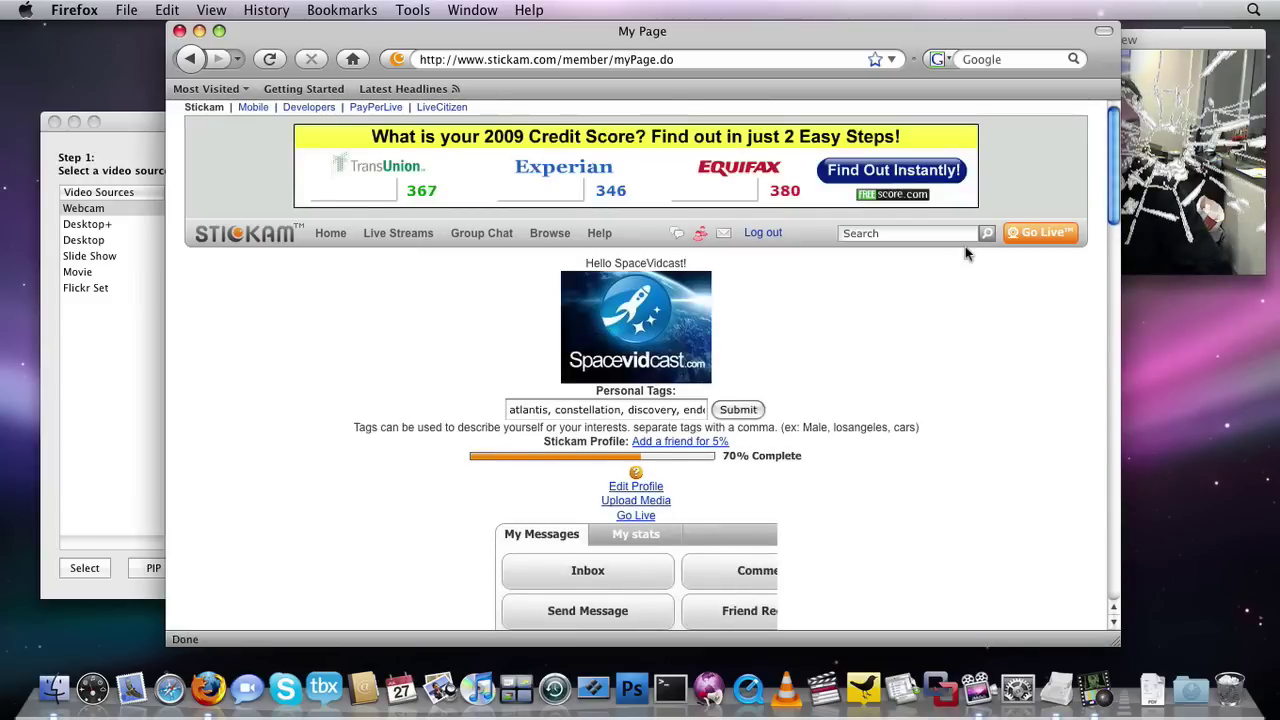
scroll(906, 280, "down", 4)
scroll(906, 280, "up", 4)
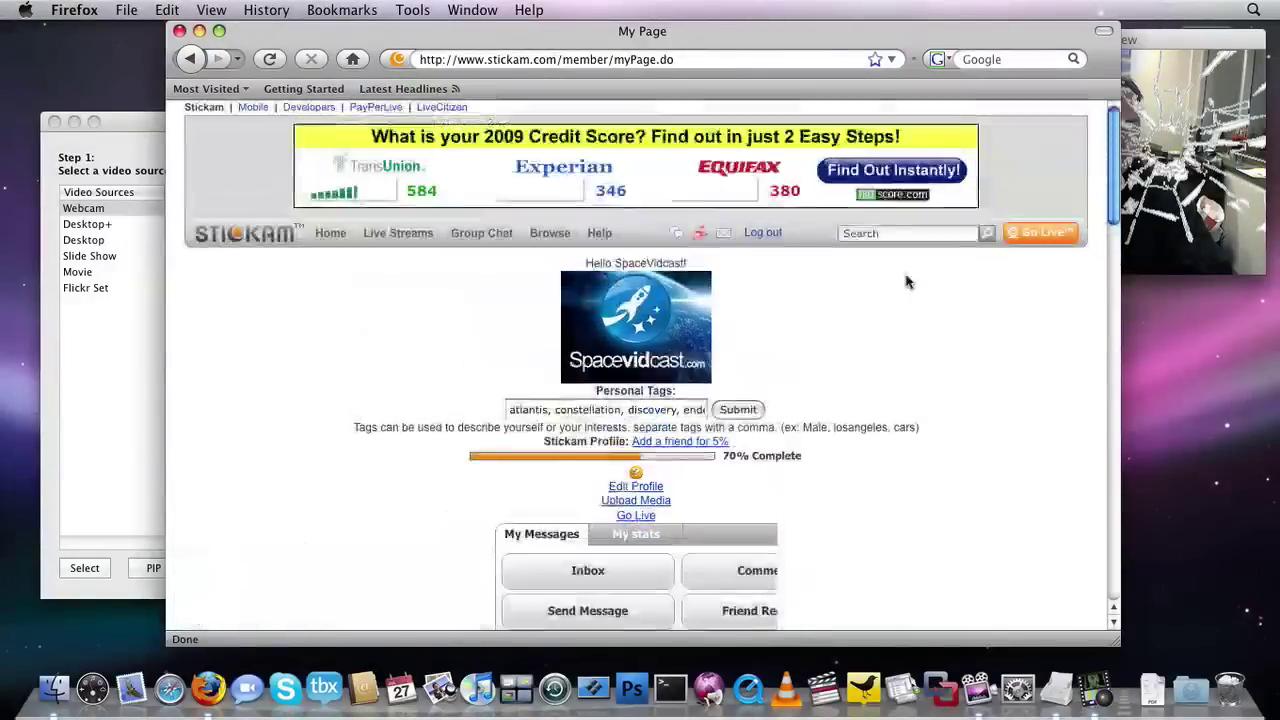
left_click(269, 59)
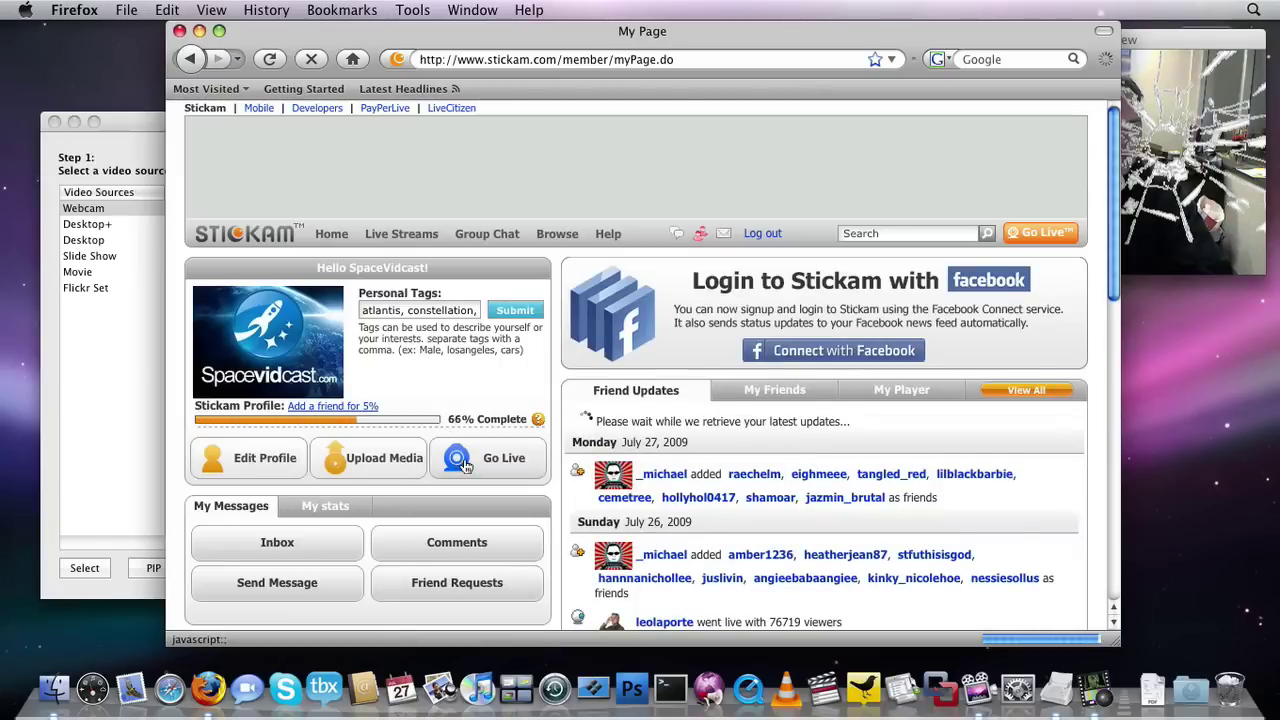
Go Live to open Stickam's Live Streaming Console and allow Flash camera and microphone access.
left_click(487, 461)
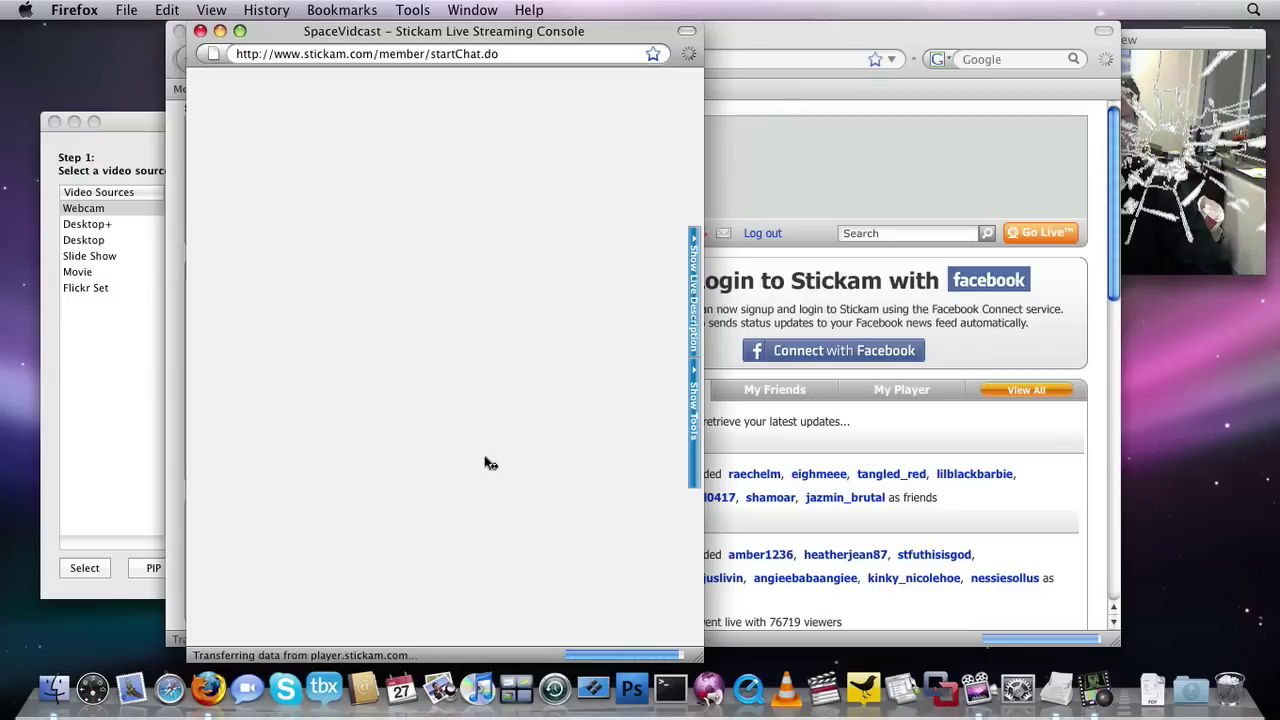
left_click_drag(531, 31, 644, 31)
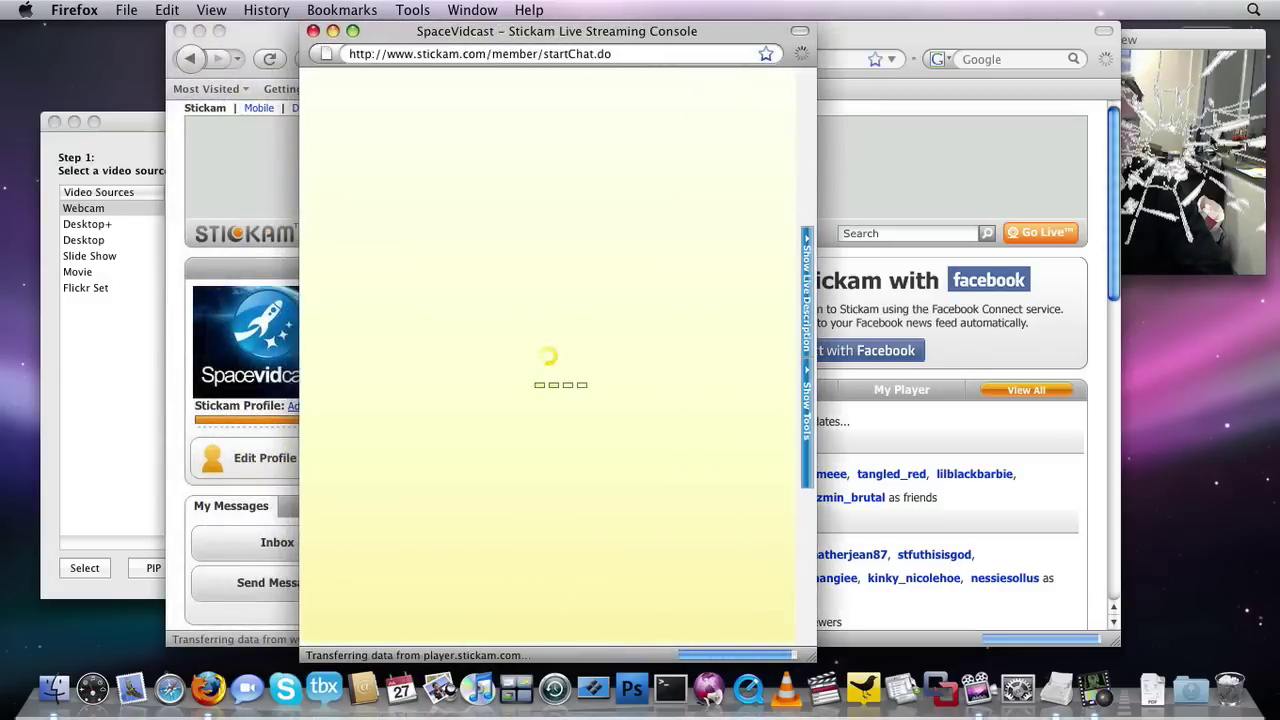
left_click(1236, 152)
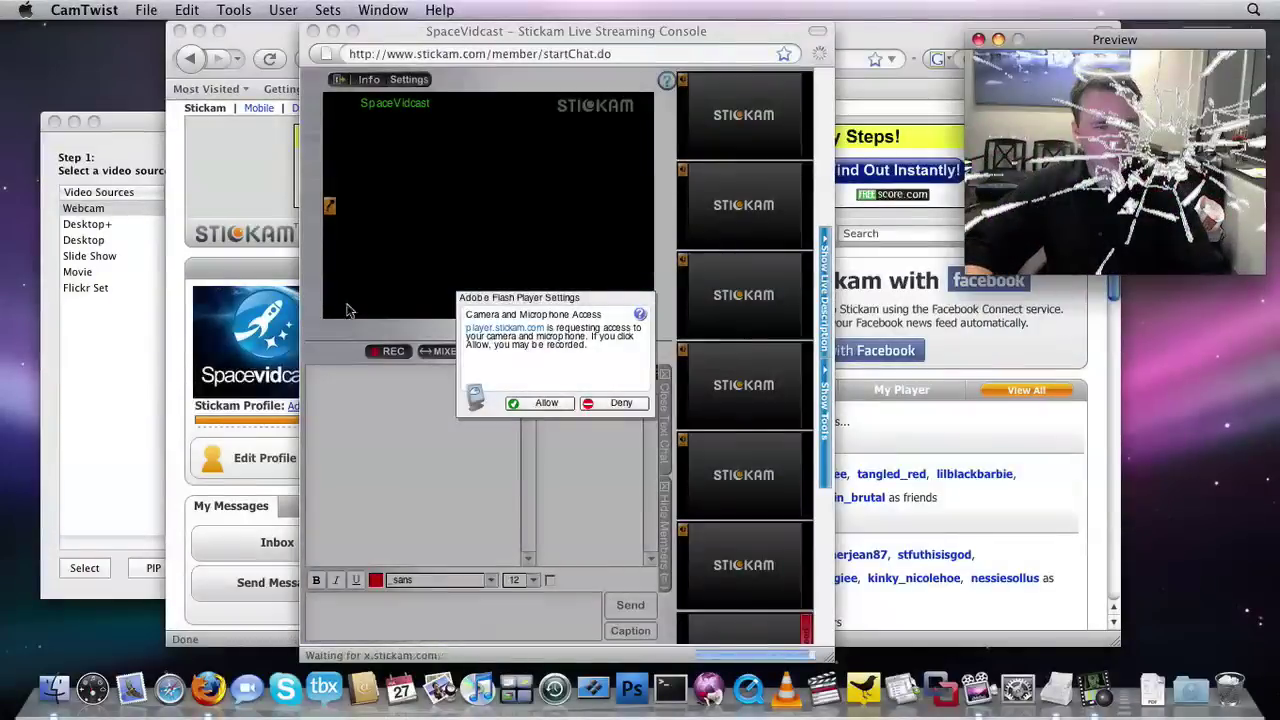
left_click(572, 352)
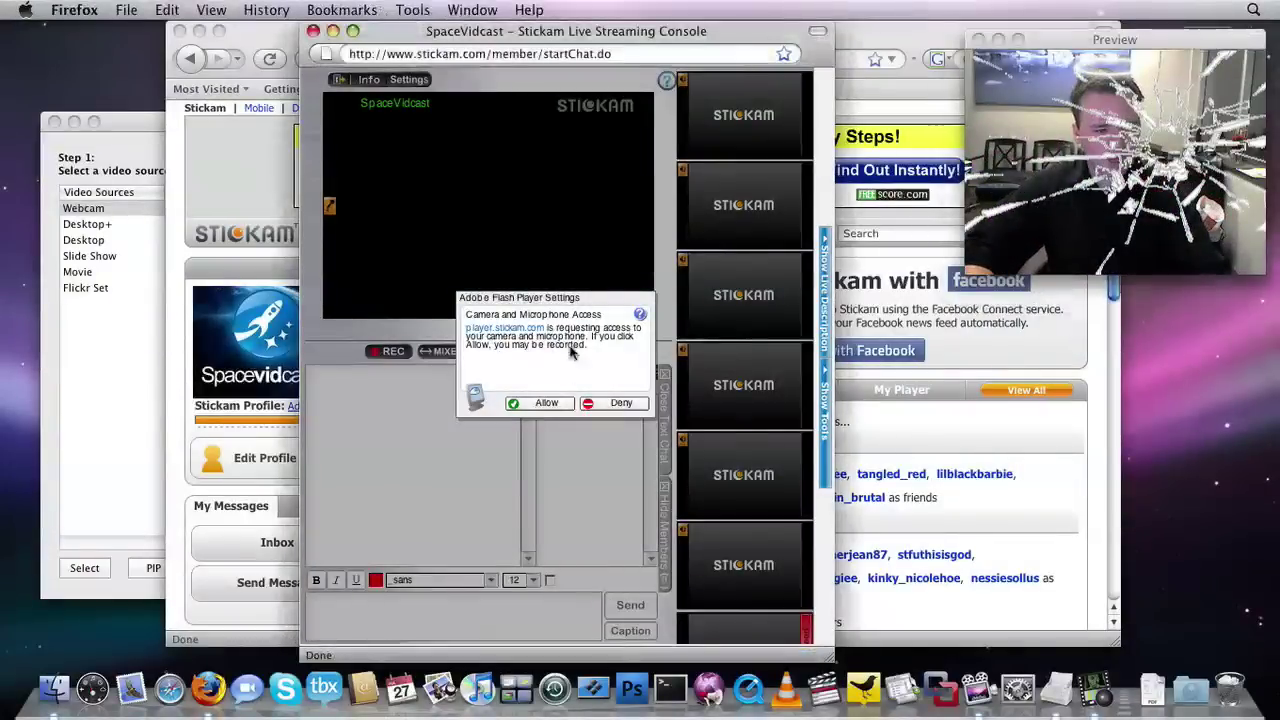
left_click(551, 405)
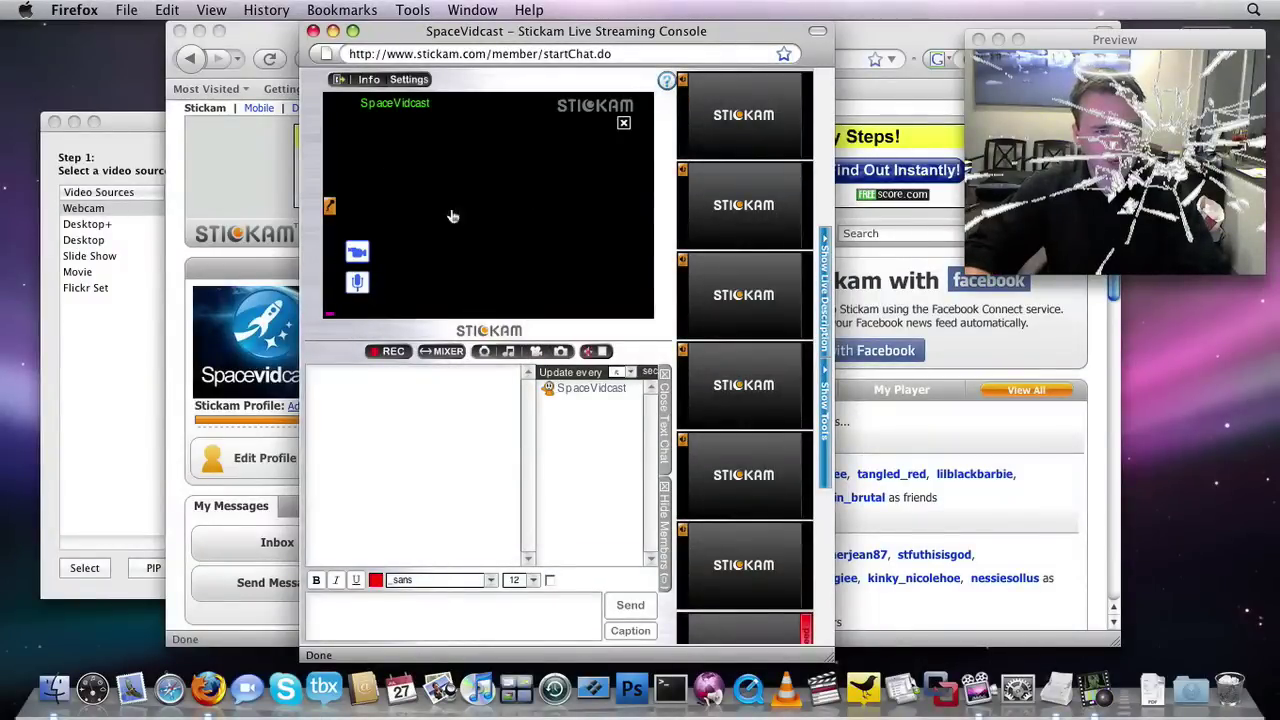
Choose CamTwist as the camera in the Flash player Settings Camera tab.
right_click(506, 198)
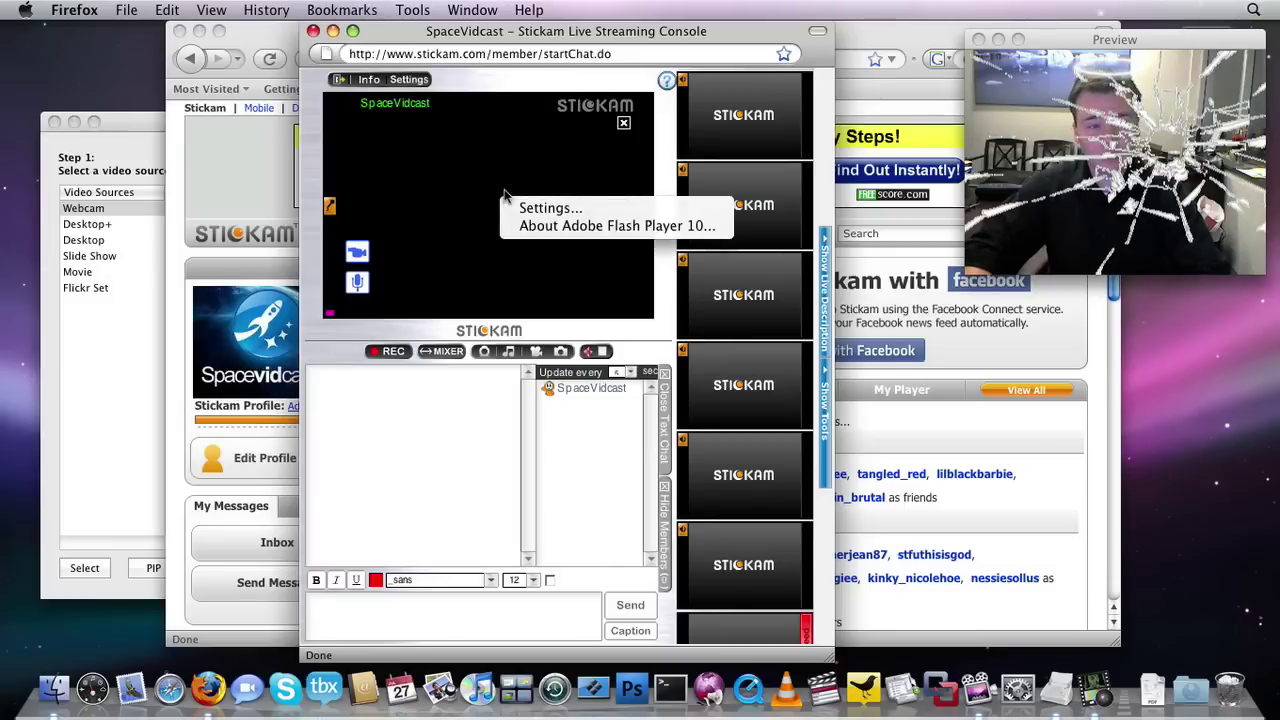
left_click(631, 210)
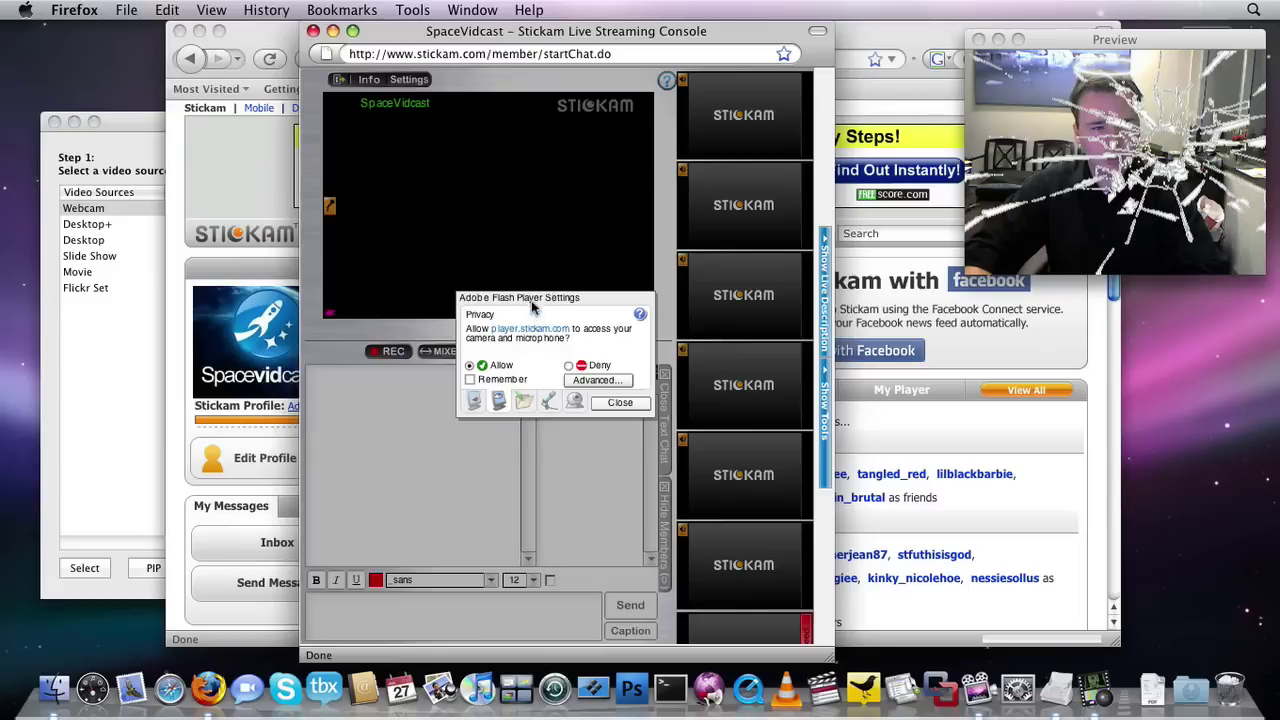
left_click(573, 401)
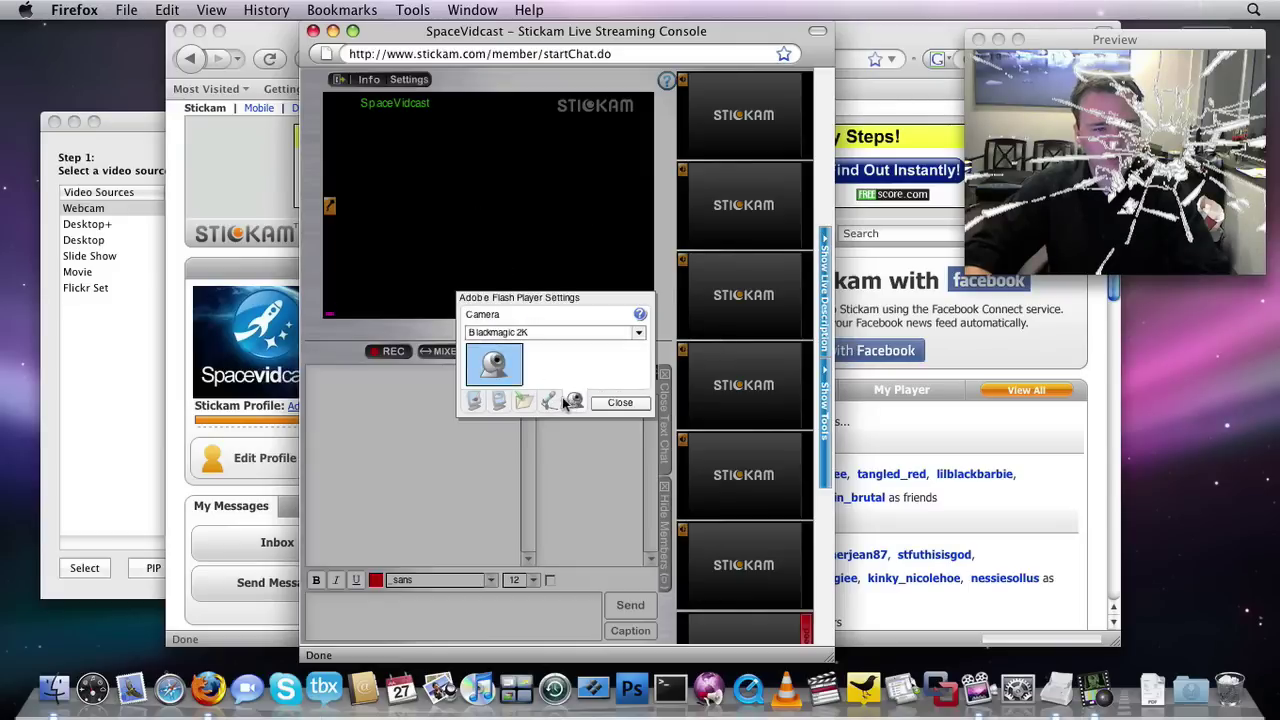
left_click(637, 332)
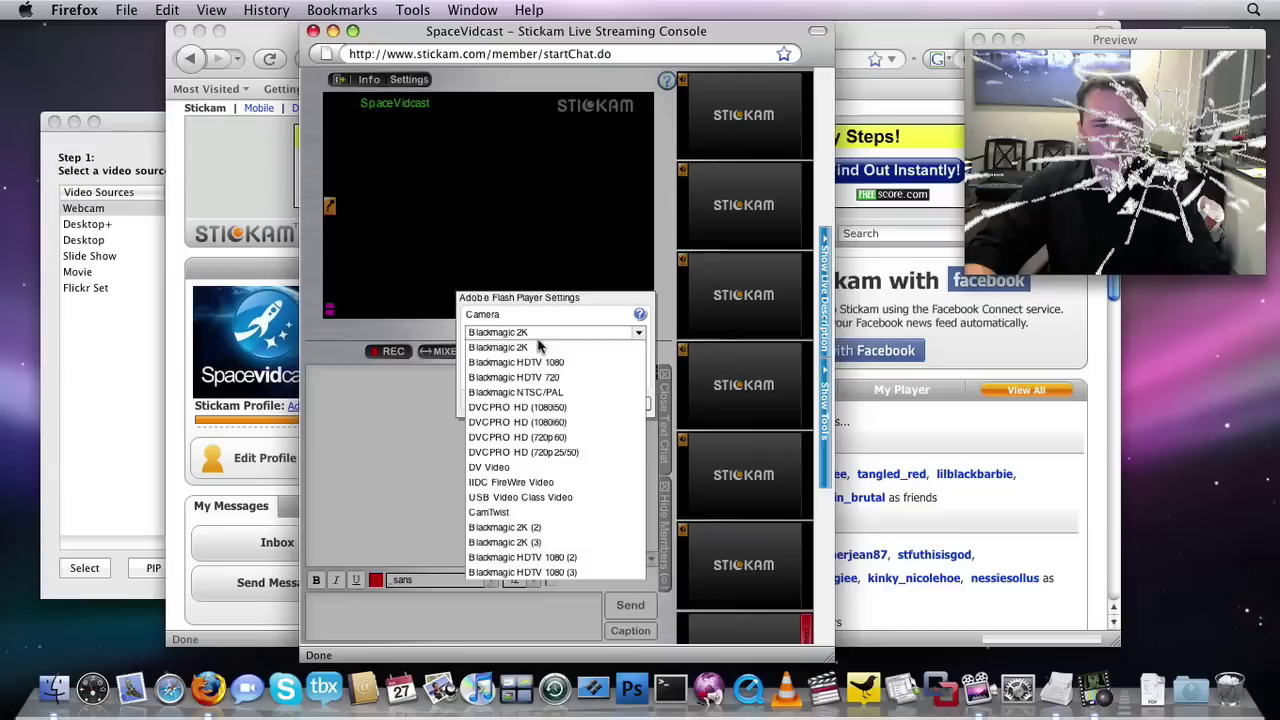
left_click(513, 511)
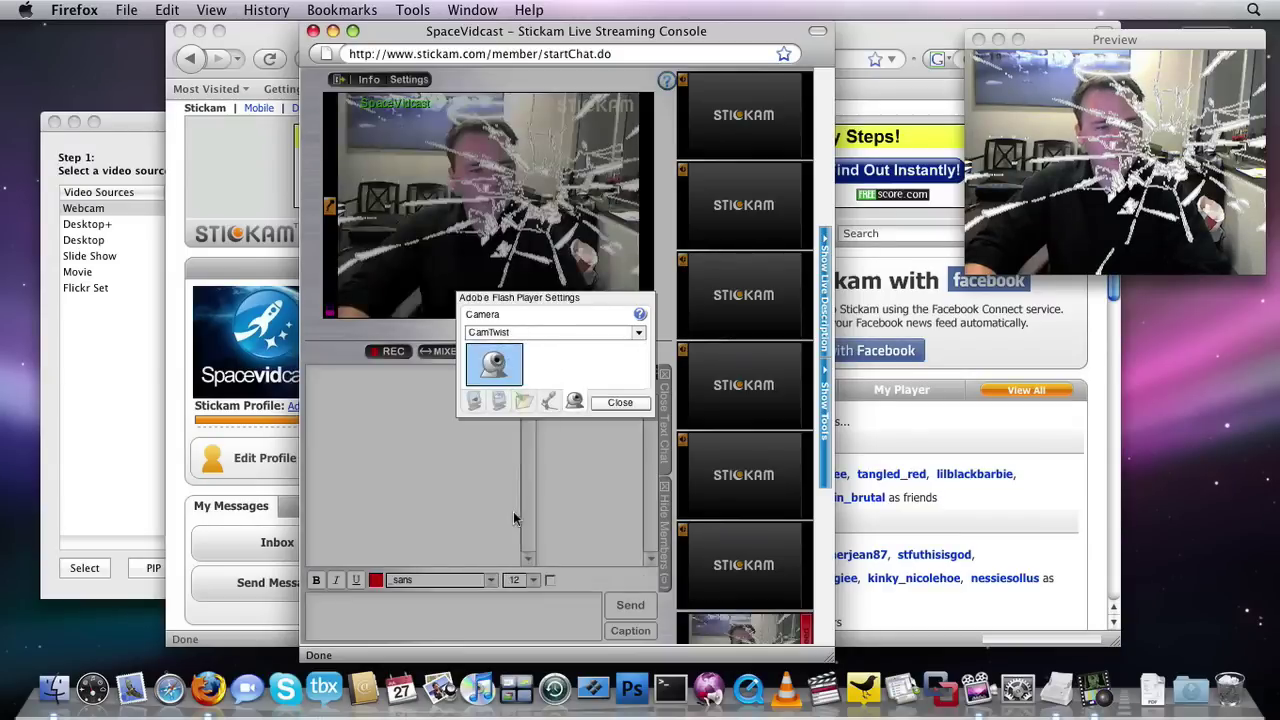
left_click(620, 403)
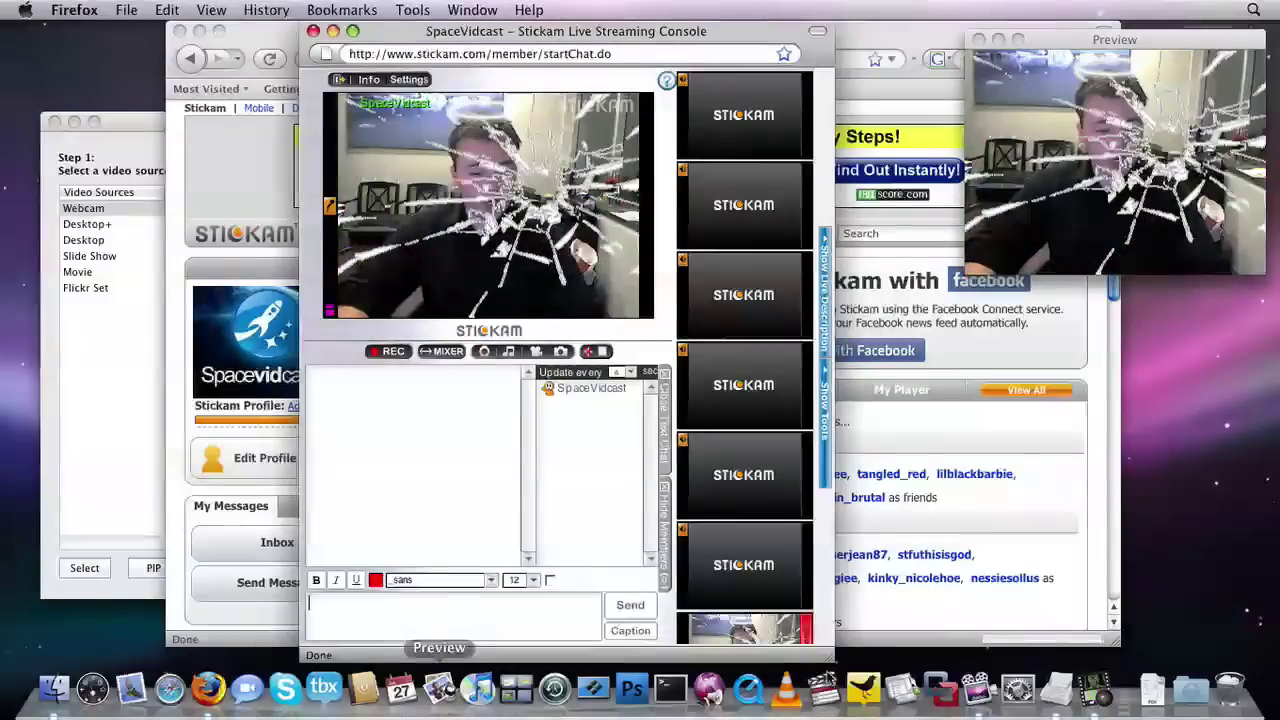
Remove the BulletHole effect and add Matrix to the CamTwist webcam effects.
left_click(1100, 690)
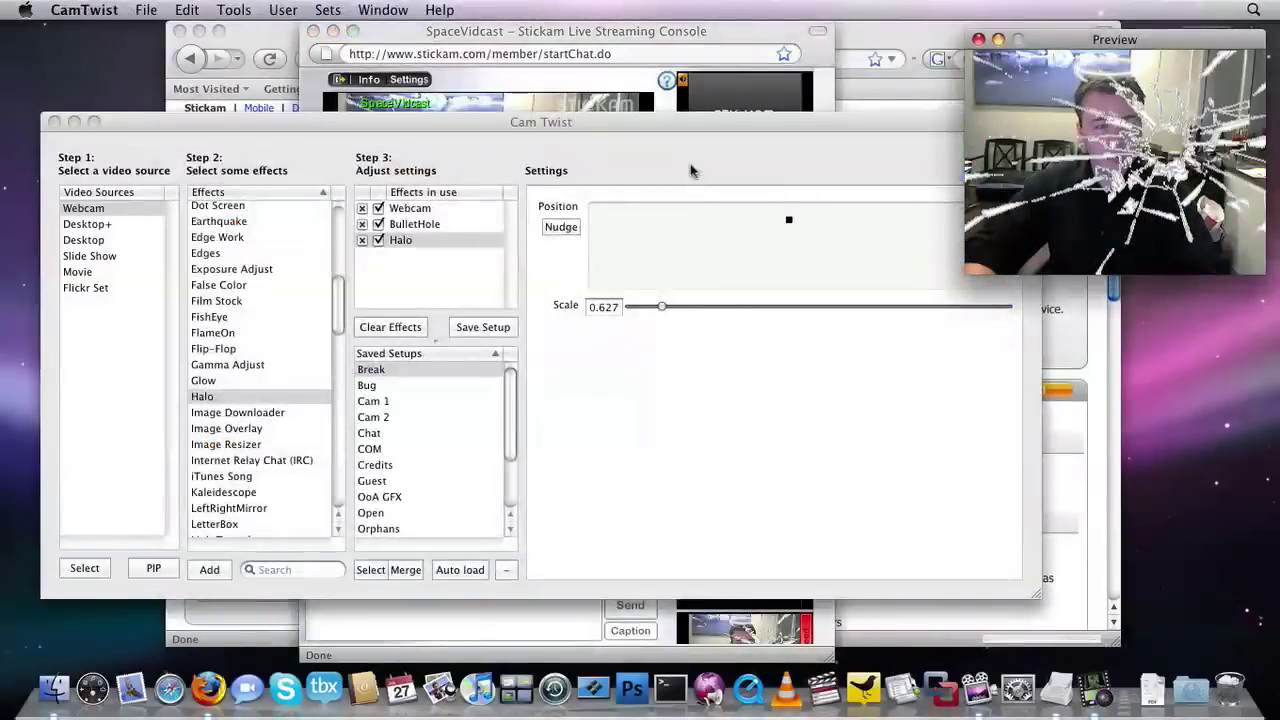
left_click_drag(676, 123, 776, 269)
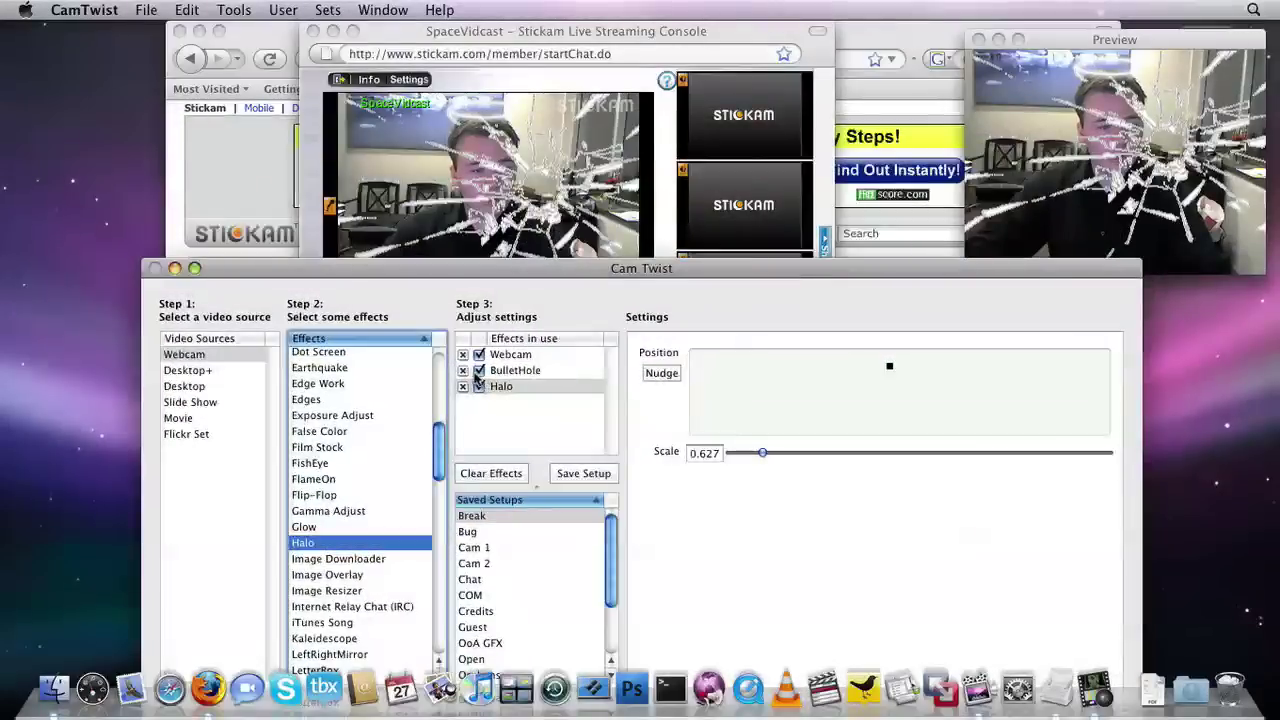
left_click(463, 371)
left_click_drag(509, 280, 495, 192)
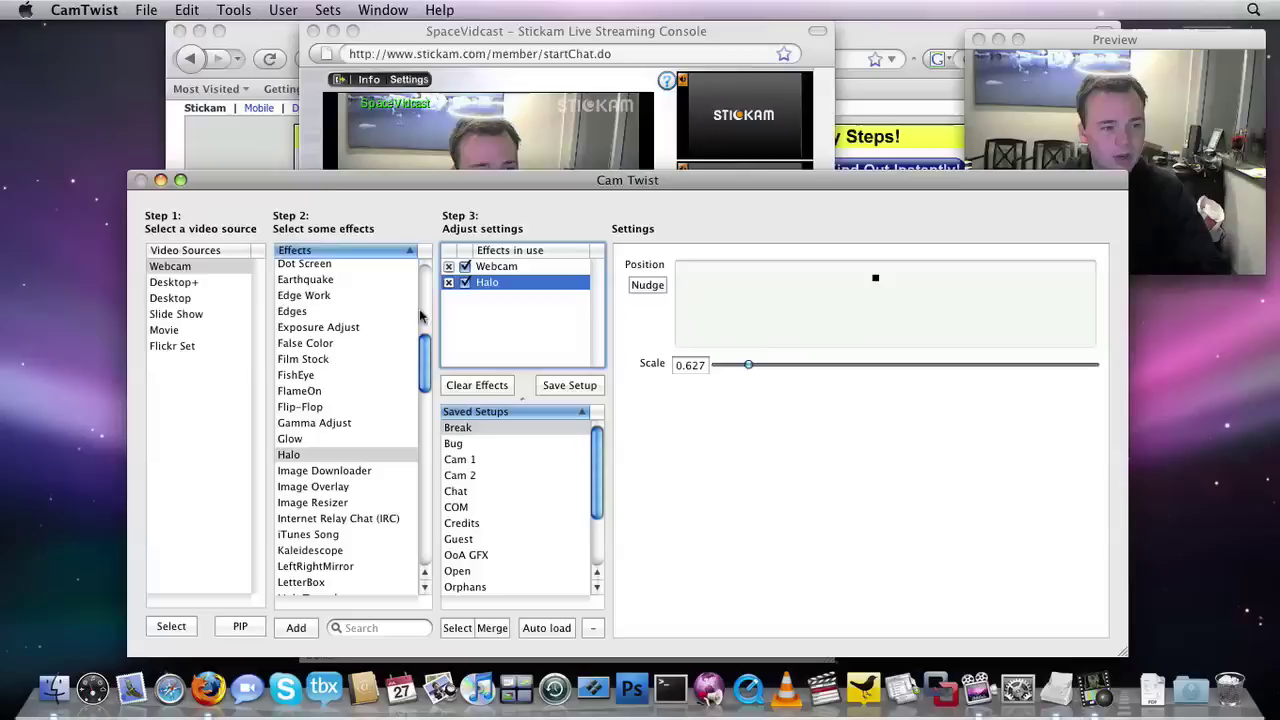
scroll(343, 352, "down", 10)
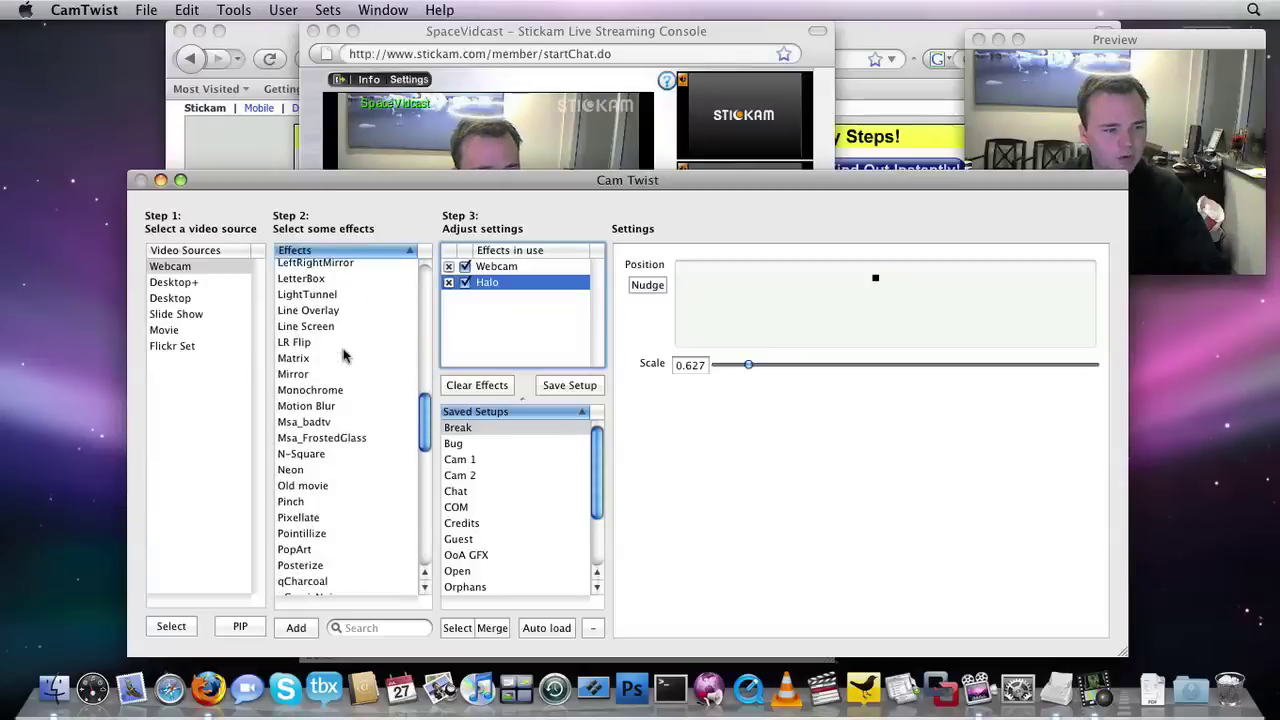
double_click(331, 360)
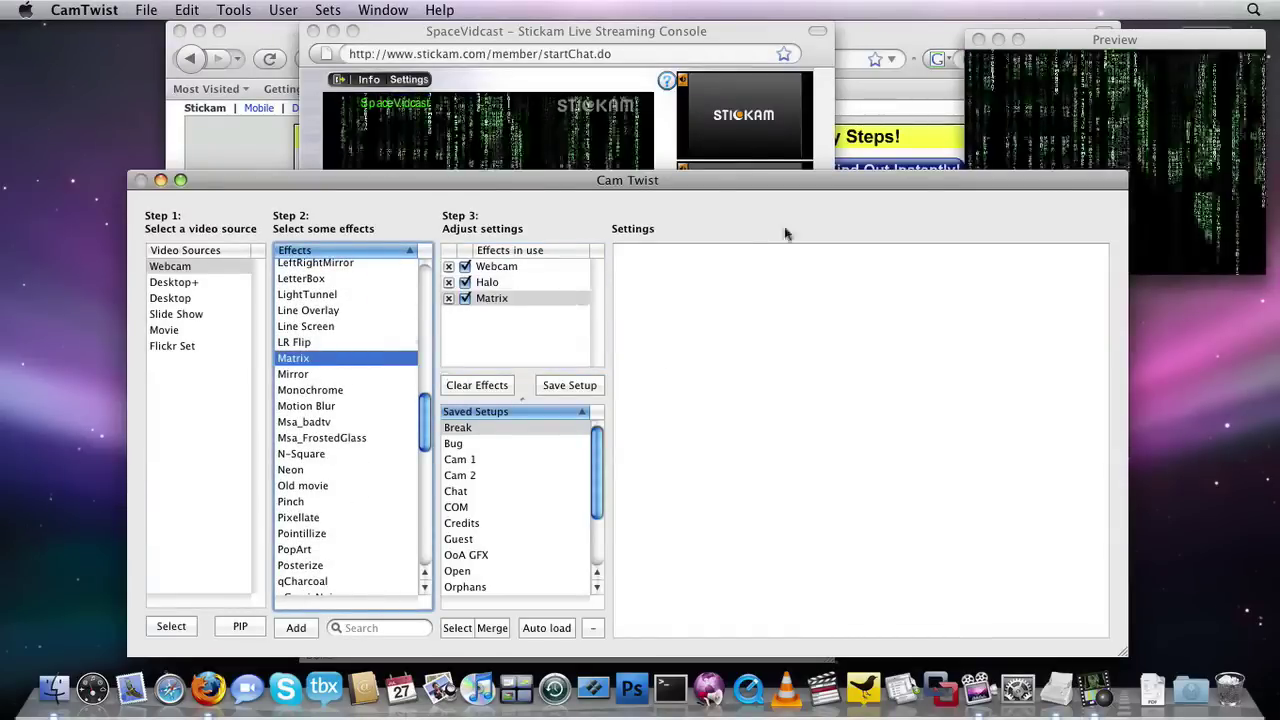
Remove the Halo effect so only Webcam with Matrix remains.
left_click_drag(810, 186, 745, 358)
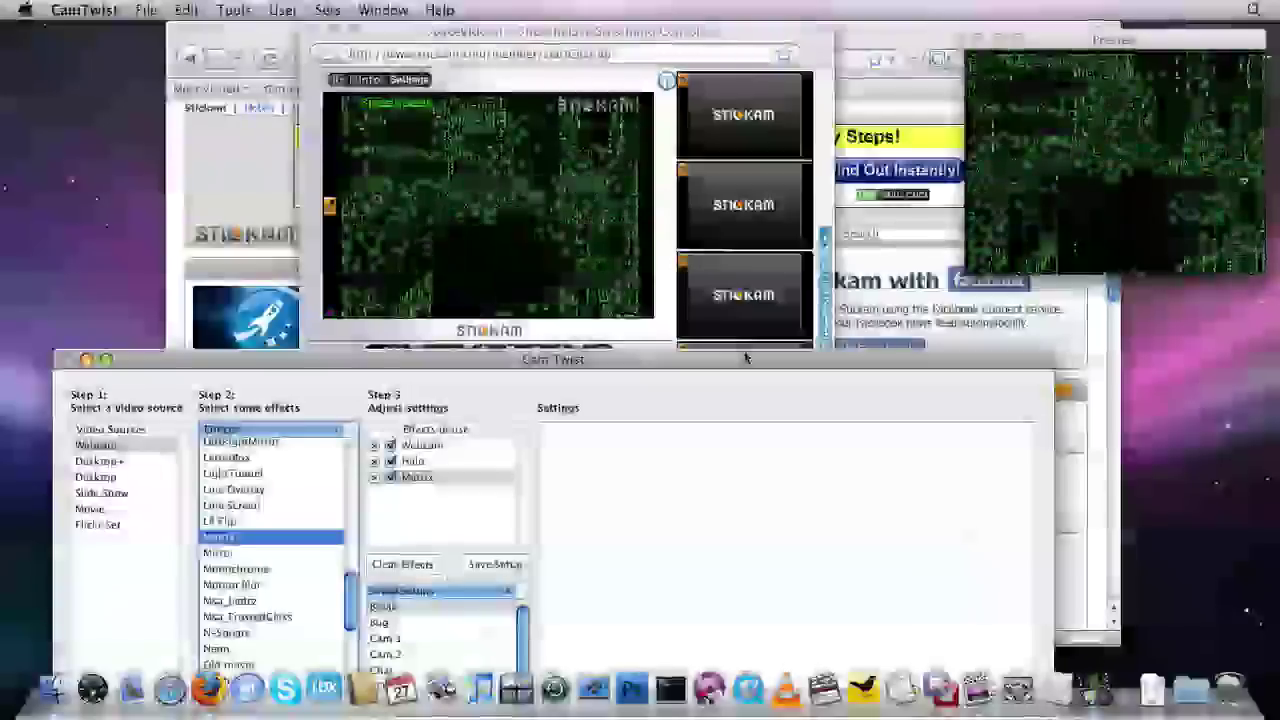
left_click(410, 462)
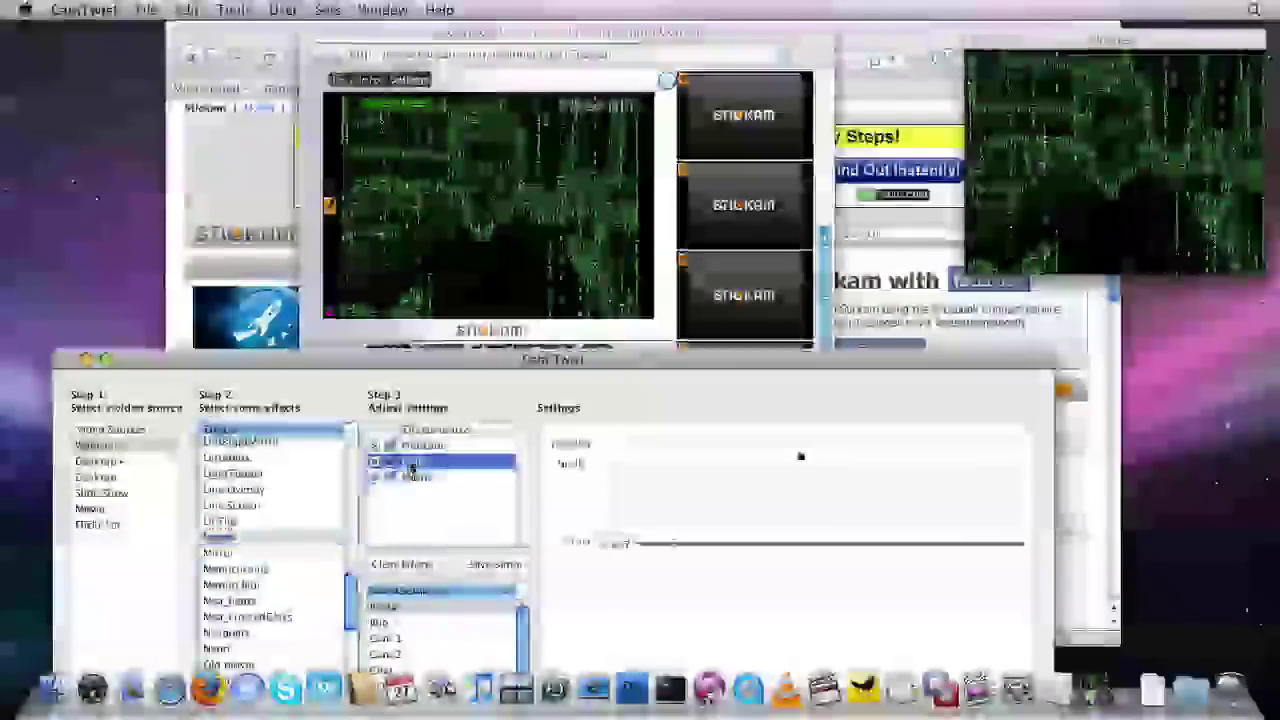
left_click_drag(410, 470, 409, 486)
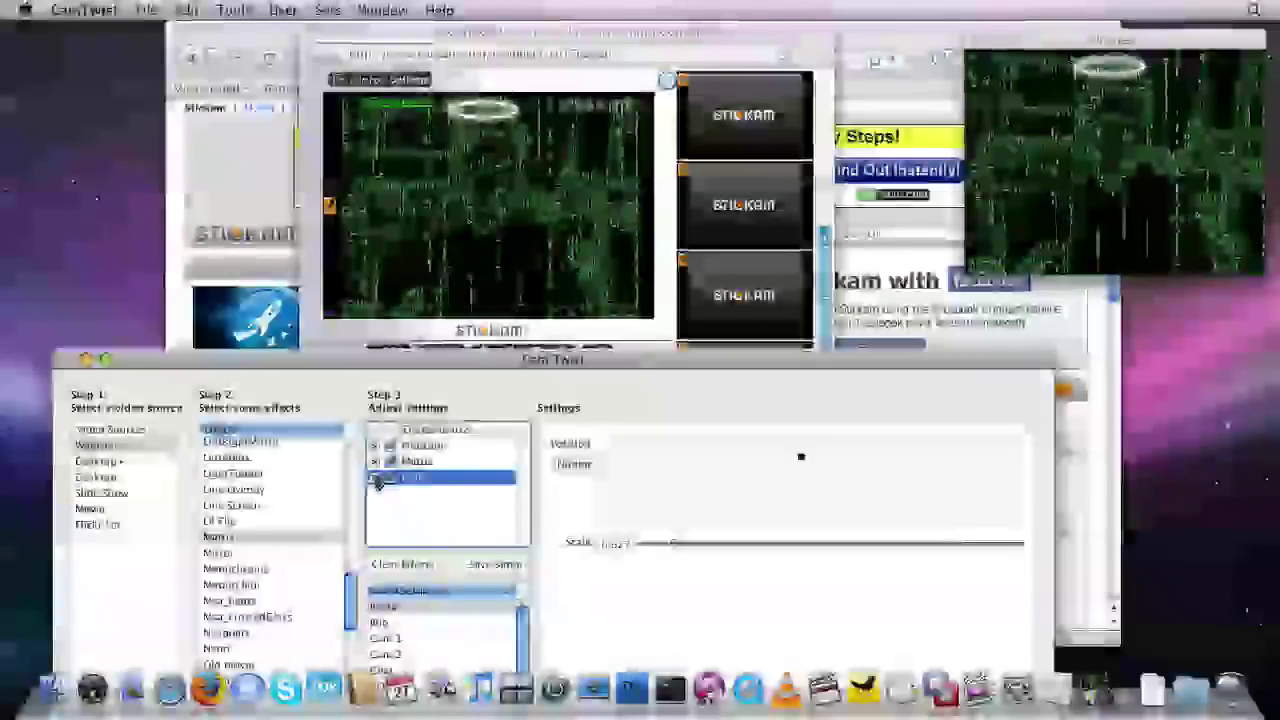
left_click(375, 479)
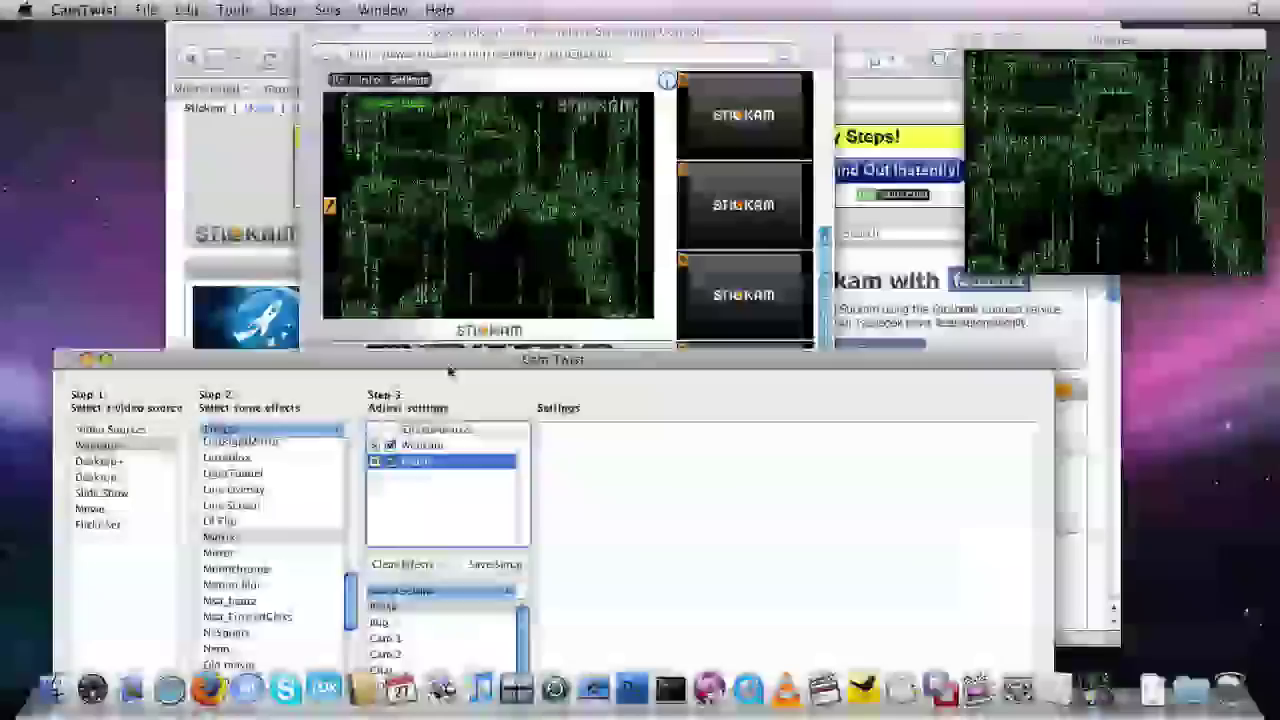
left_click_drag(450, 370, 492, 143)
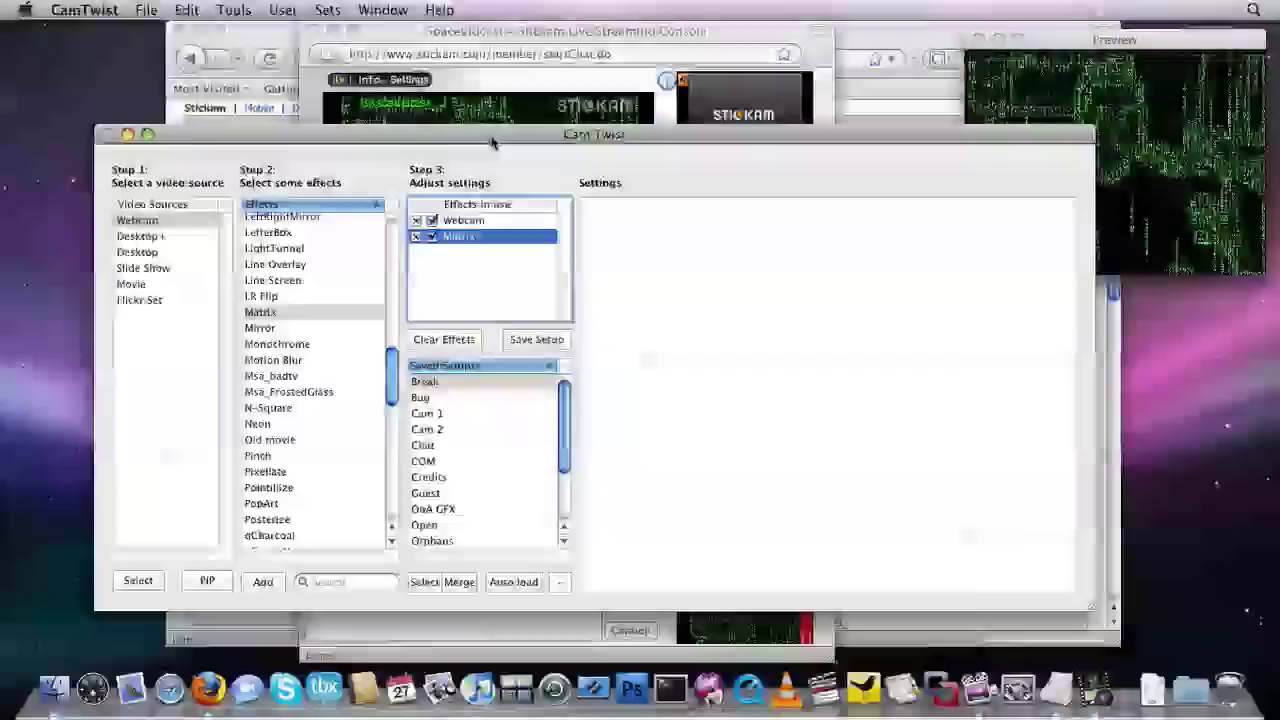